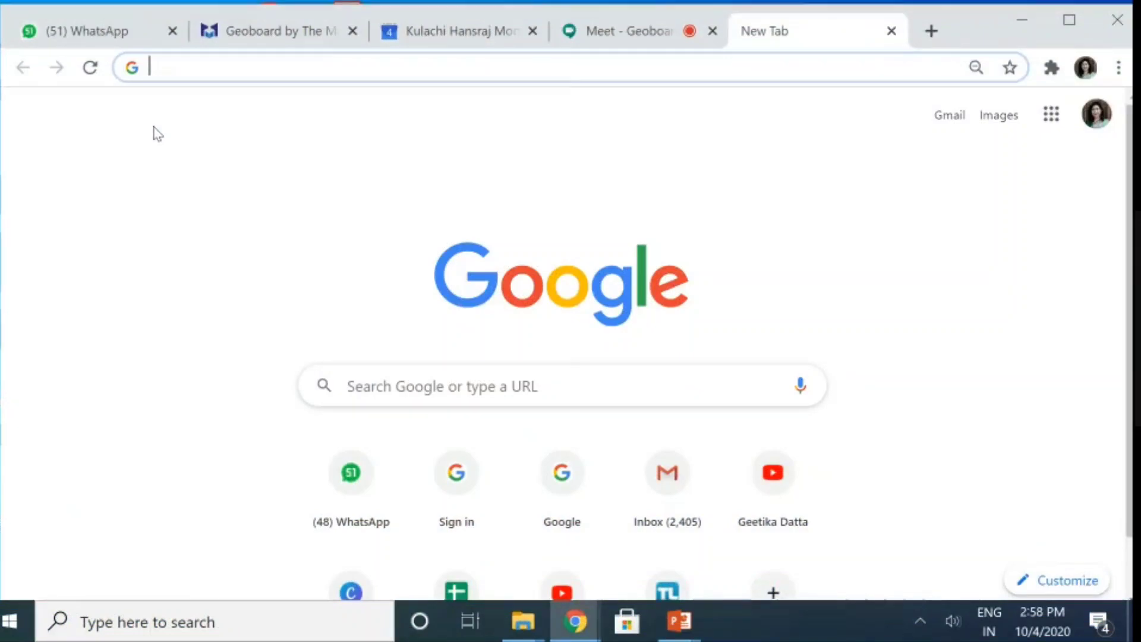
# Search the web for a free geoboard app and open The Math Learning Center's Geoboard page.
pyautogui.write('G')
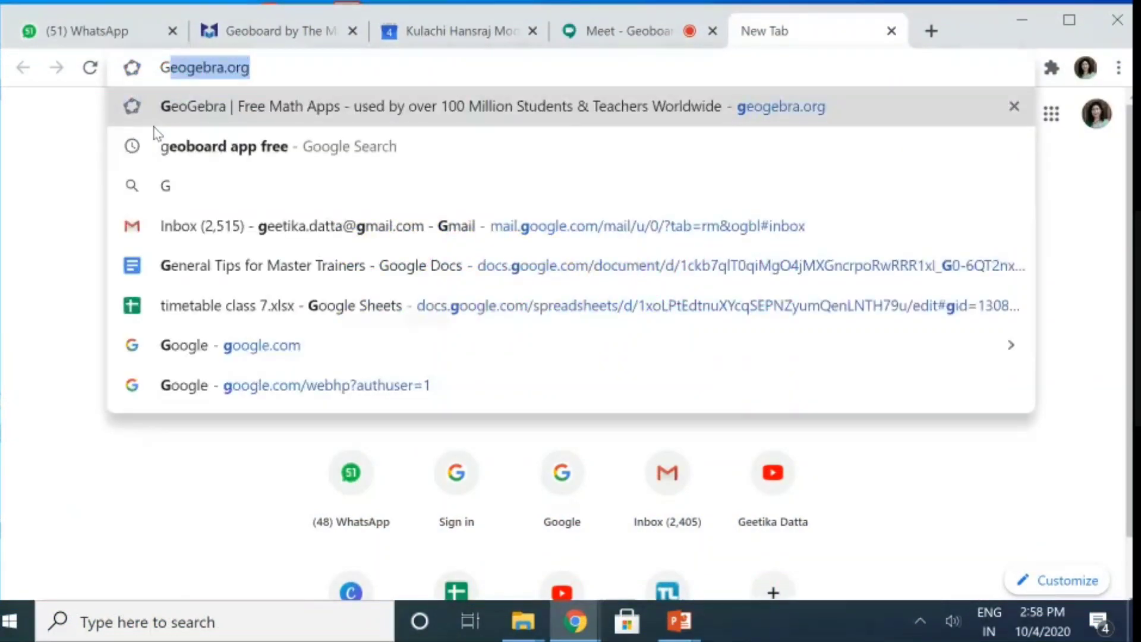
pyautogui.write('eoboard app free')
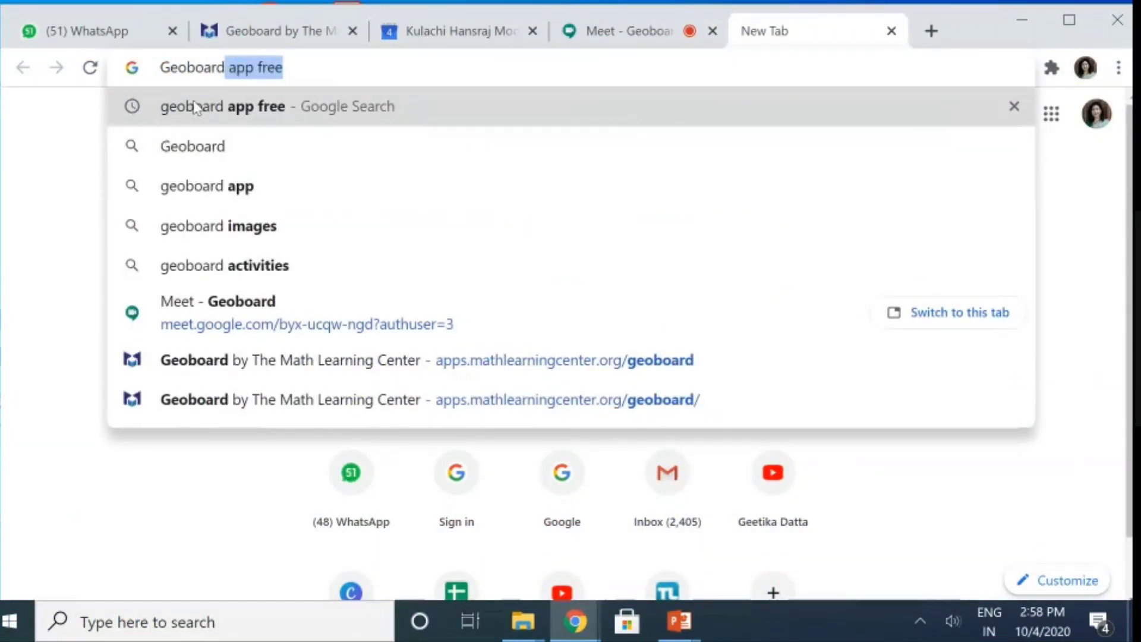
pyautogui.click(196, 107)
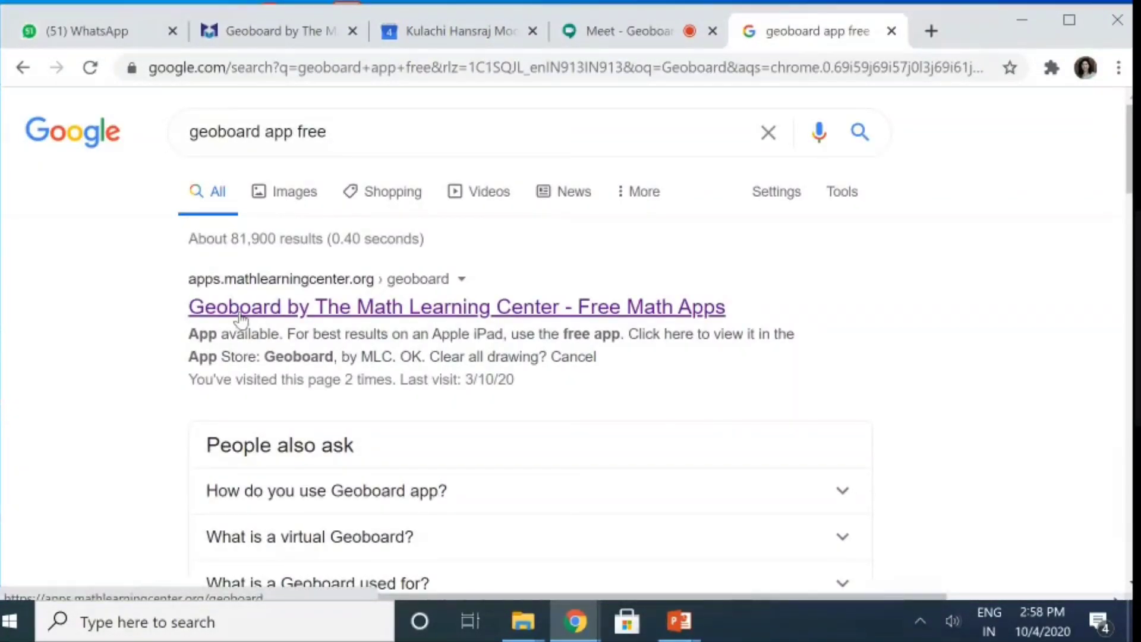
pyautogui.click(241, 319)
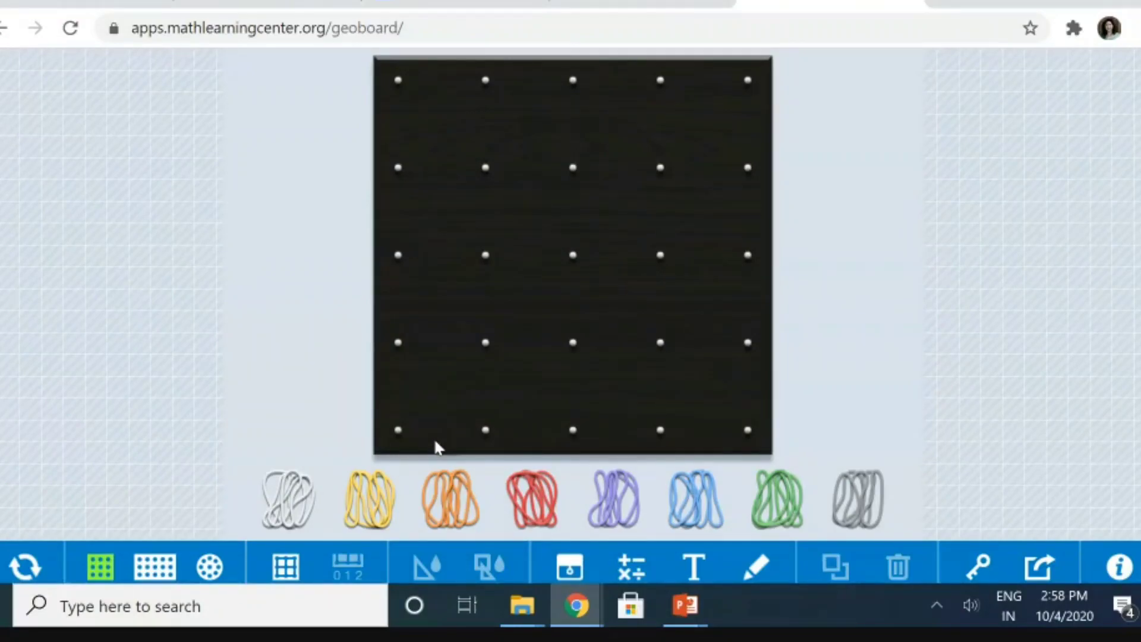
# Try the rectangle and circle boards, then settle on the large 15×10 rectangular peg grid.
pyautogui.click(154, 568)
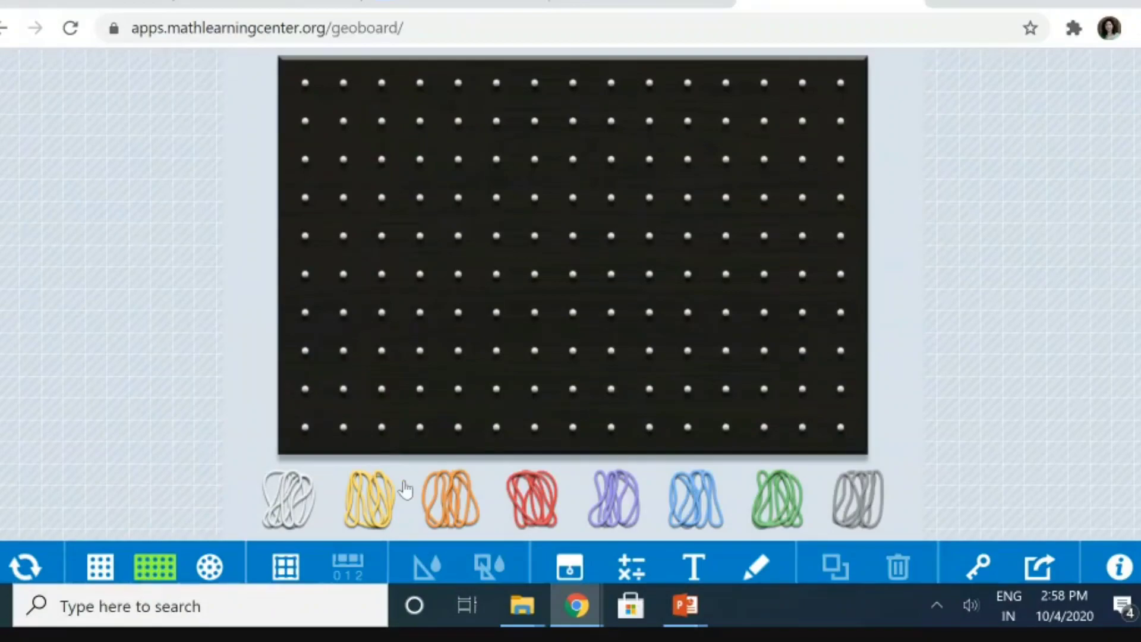
pyautogui.click(208, 571)
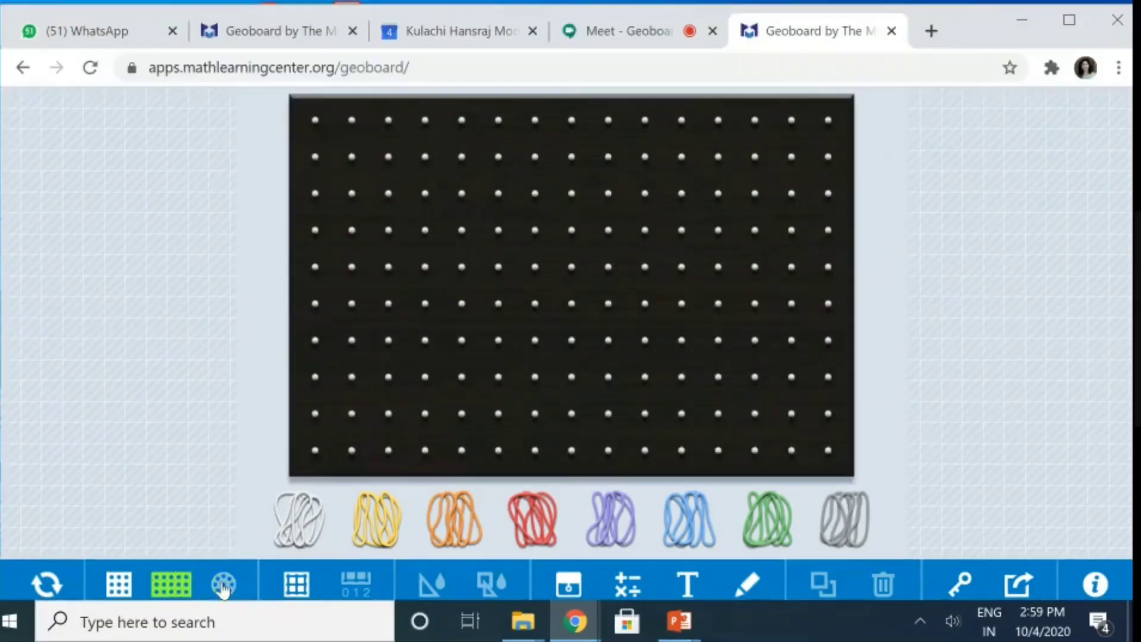
pyautogui.click(210, 570)
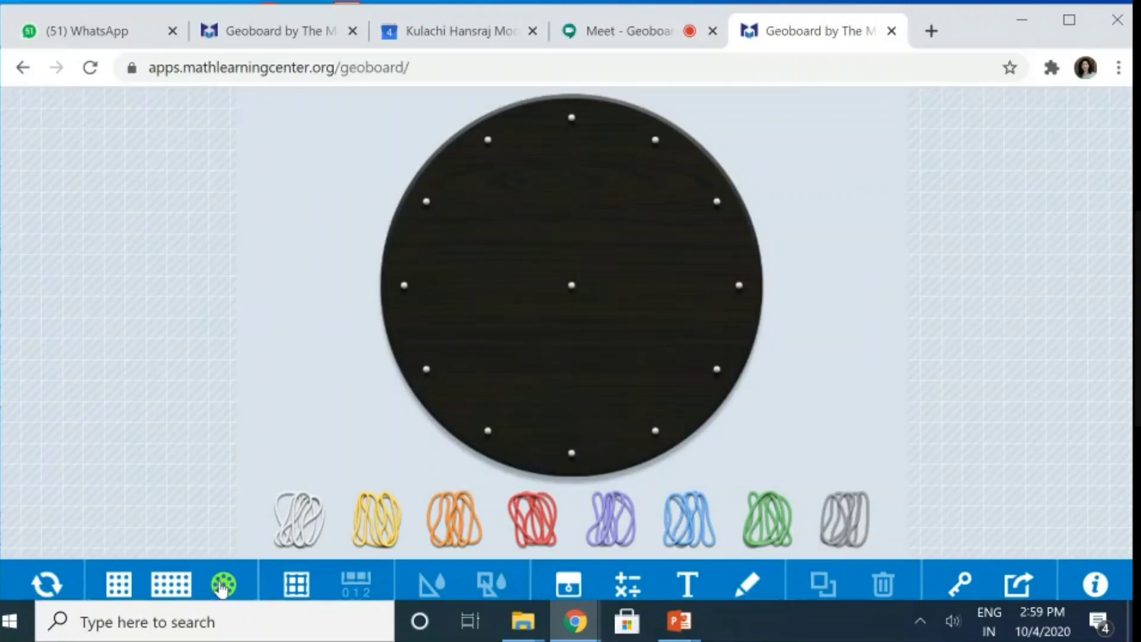
pyautogui.click(177, 590)
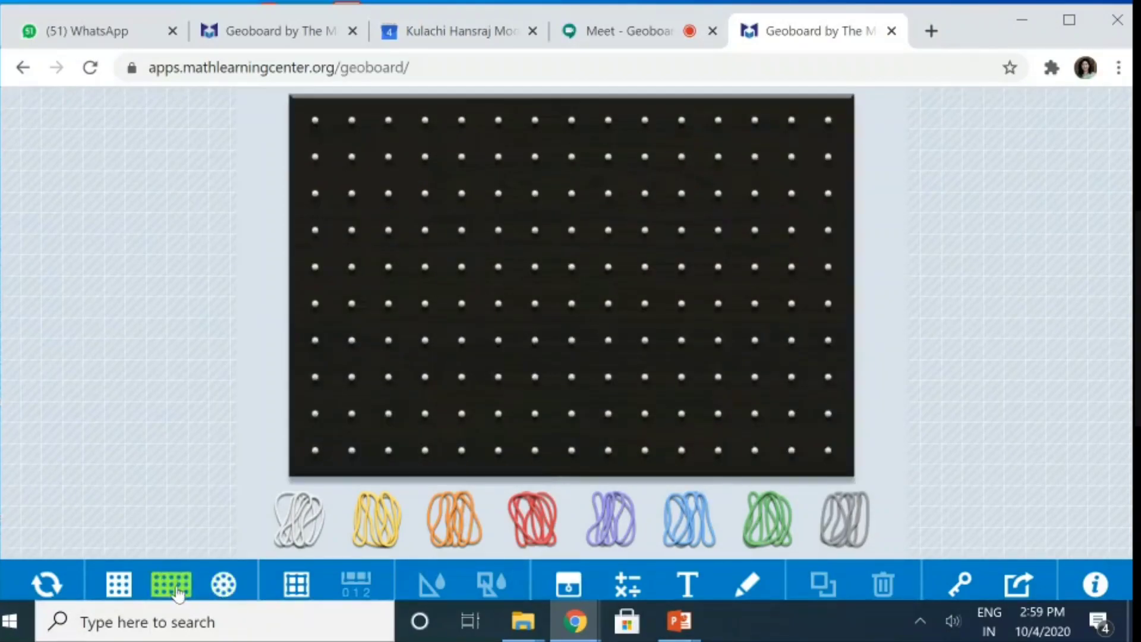
# Turn on grid lines and coordinate labels numbering 0–14 across and 0–9 up.
pyautogui.click(292, 592)
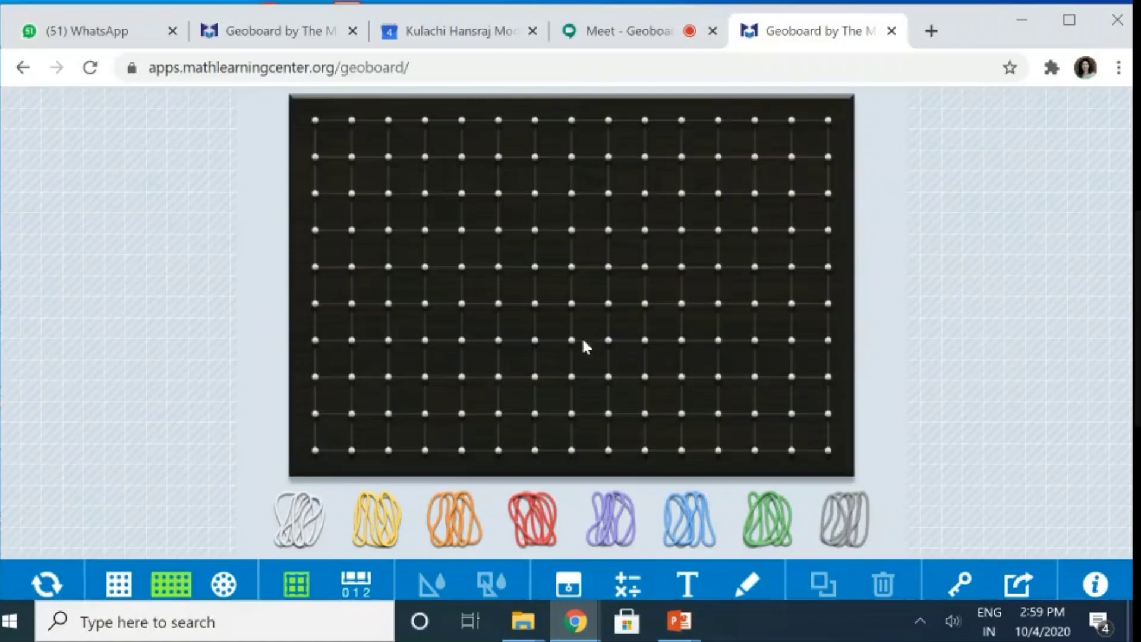
pyautogui.click(357, 585)
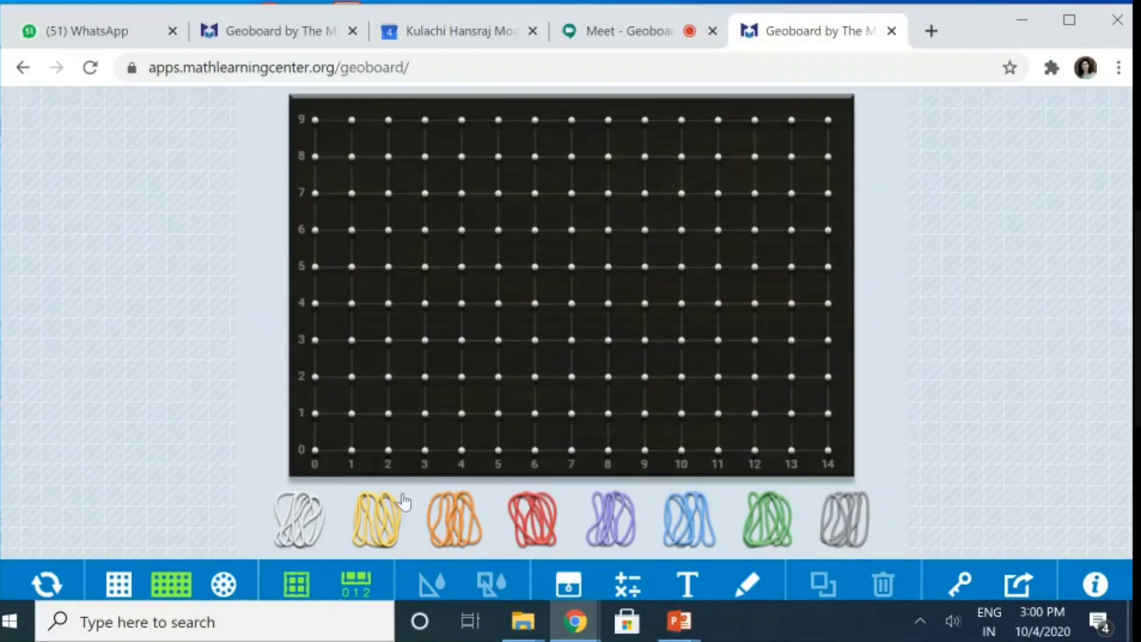
# Add a yellow text label 'A' at peg (4,7).
pyautogui.click(630, 590)
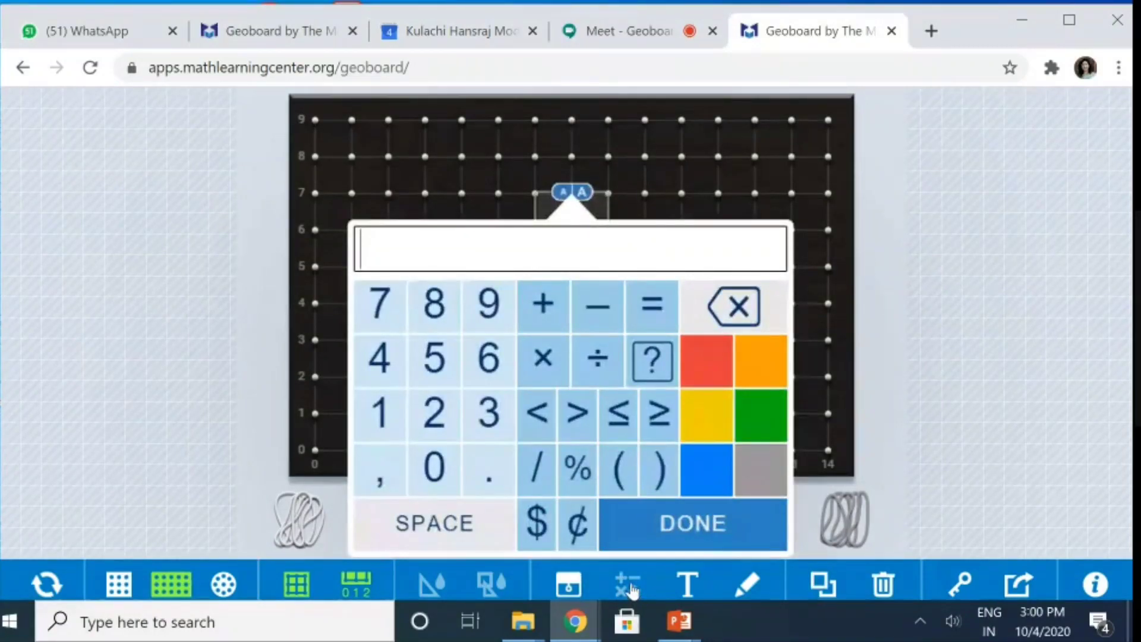
pyautogui.click(684, 583)
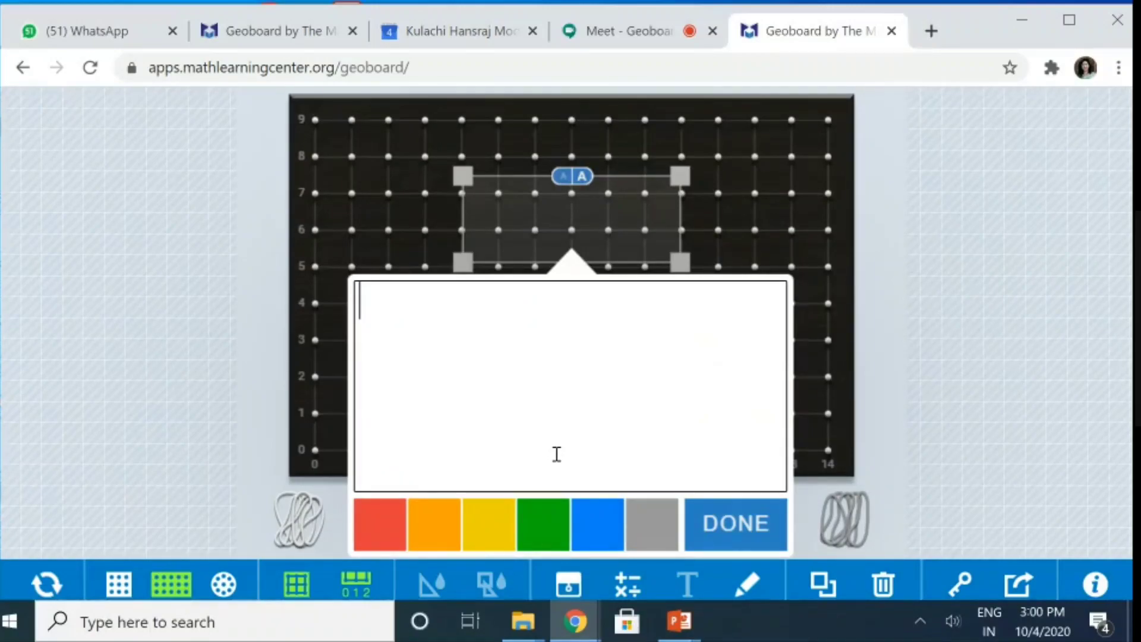
pyautogui.write('A')
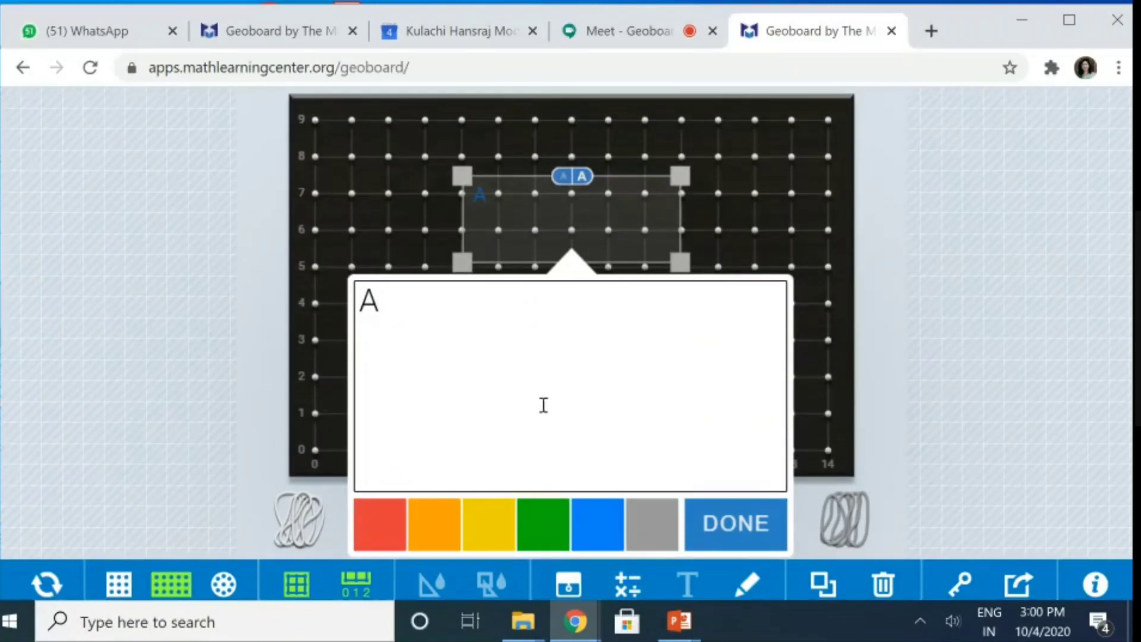
pyautogui.click(647, 532)
pyautogui.click(503, 537)
pyautogui.click(751, 212)
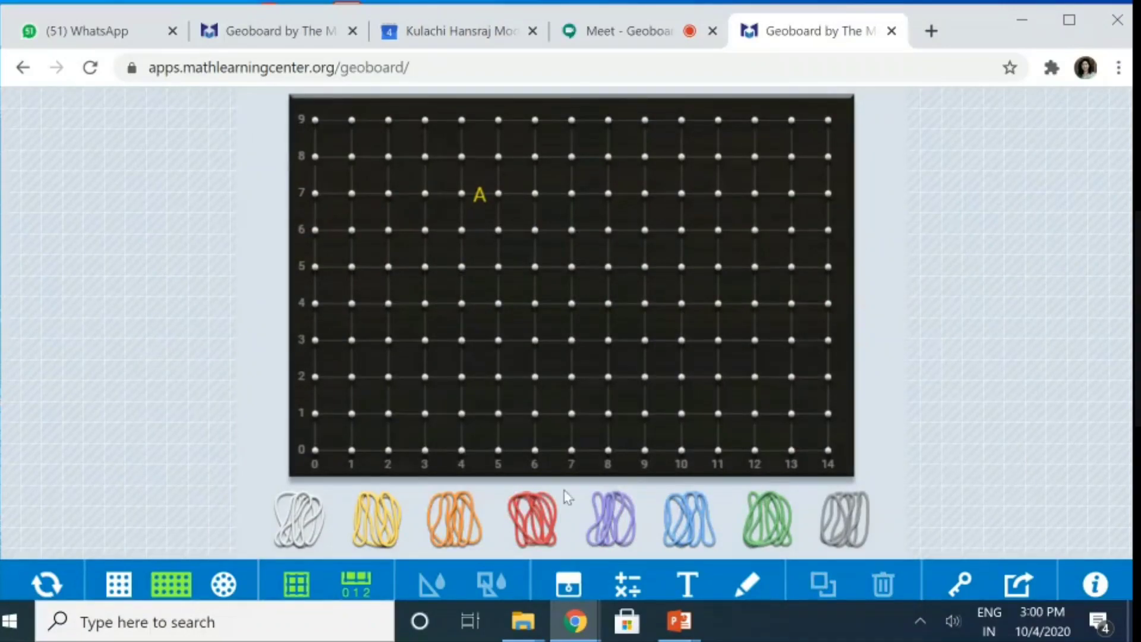
# Add a yellow text label 'B' at peg (9,7).
pyautogui.click(688, 585)
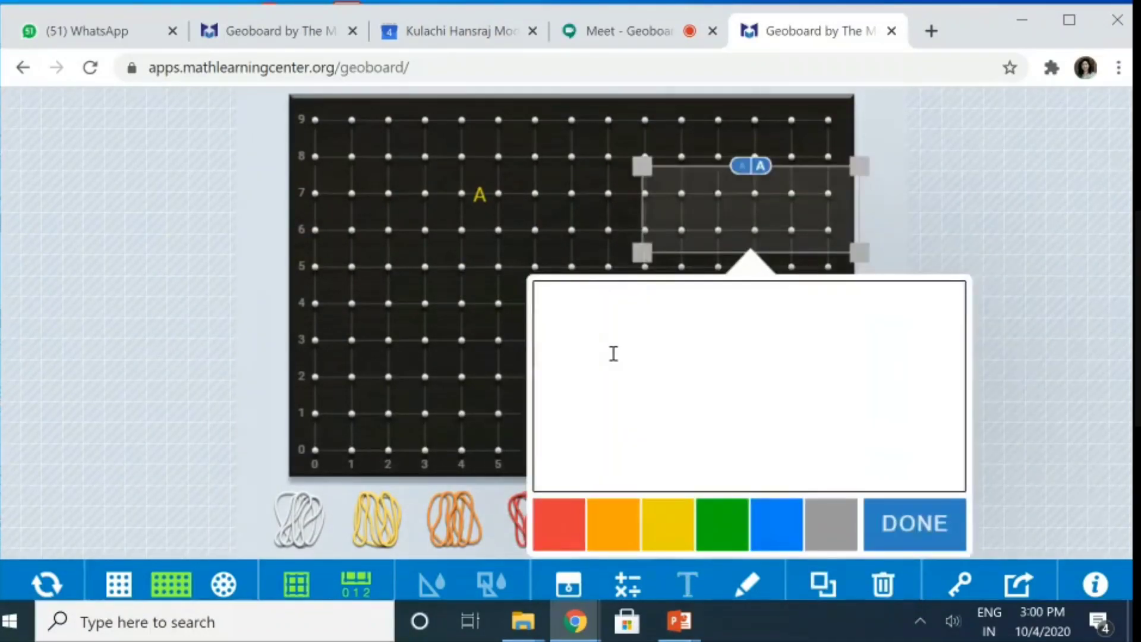
pyautogui.write('B')
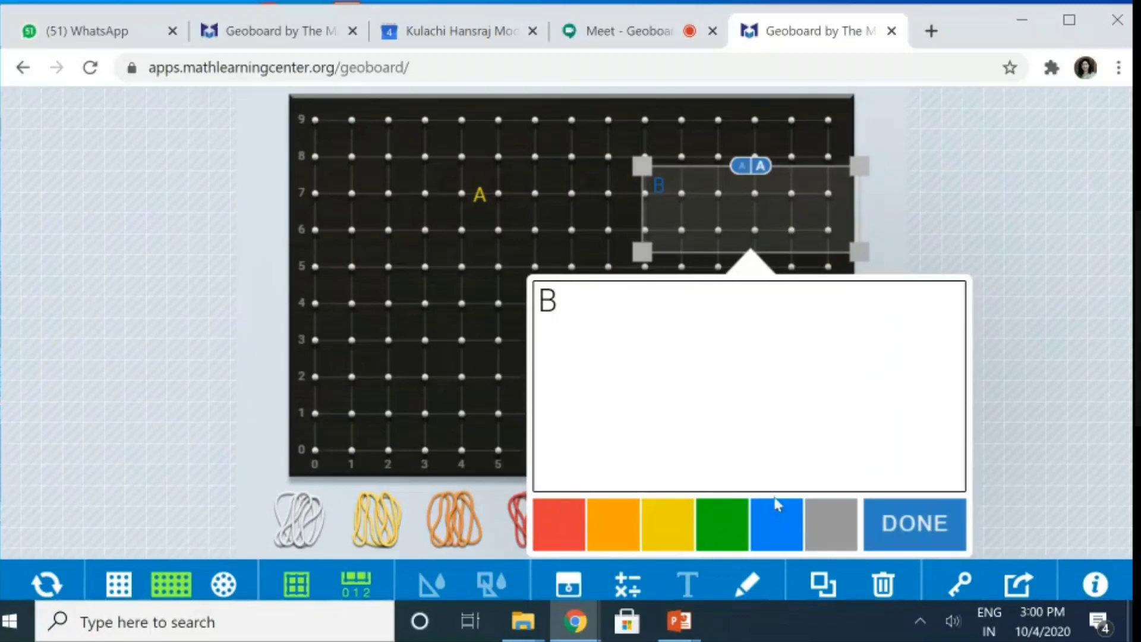
pyautogui.click(666, 529)
pyautogui.click(899, 532)
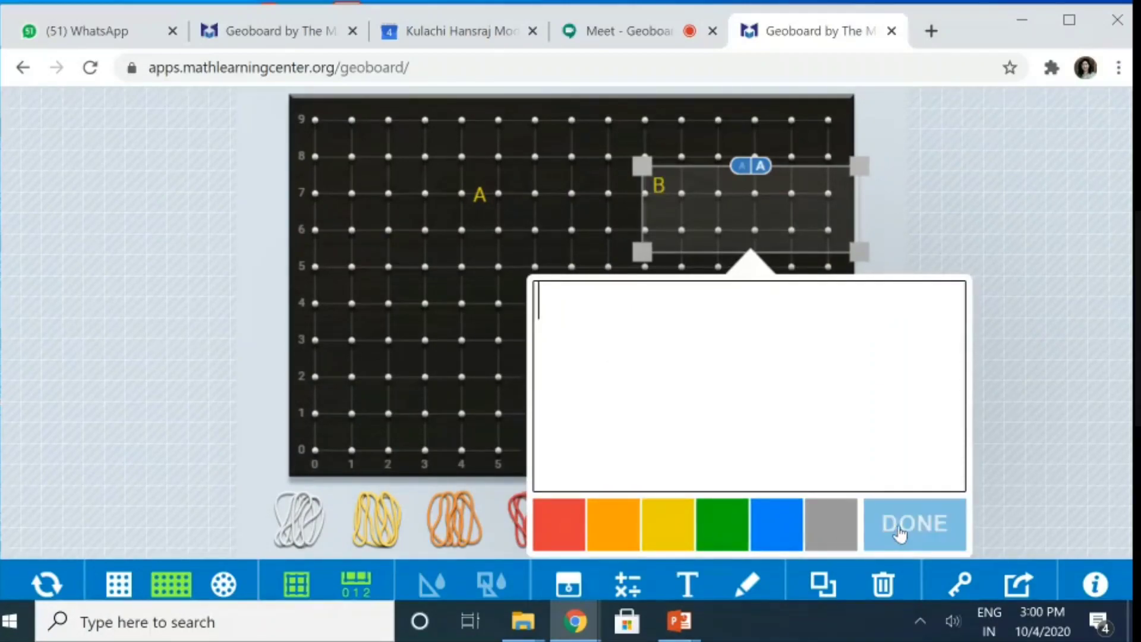
pyautogui.click(613, 421)
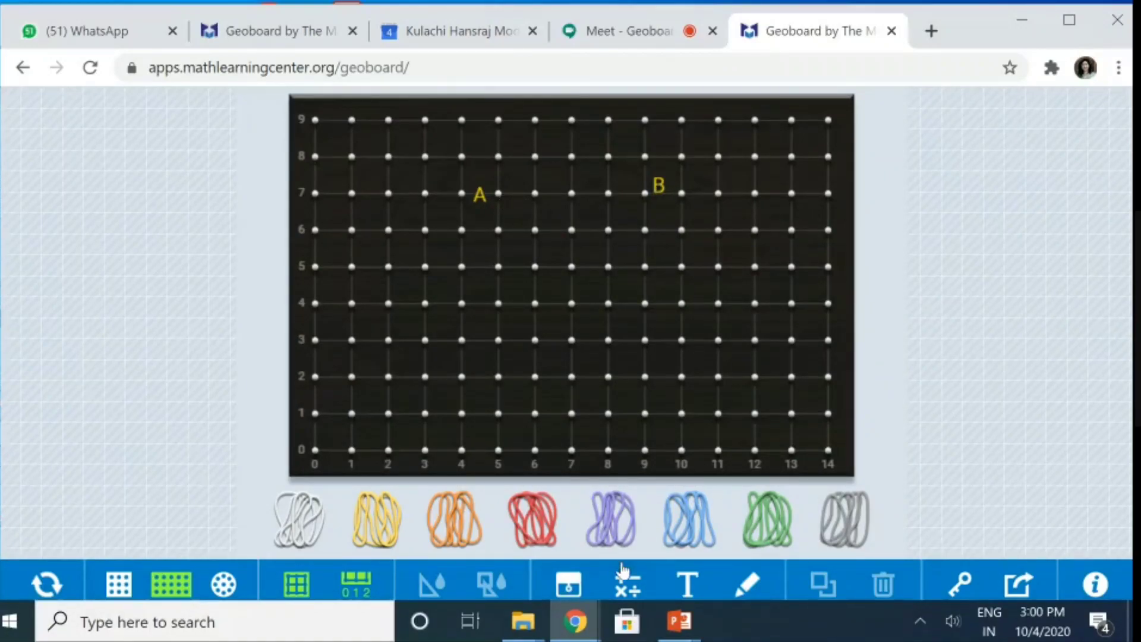
# Draw a red freehand line connecting labels A and B.
pyautogui.click(750, 588)
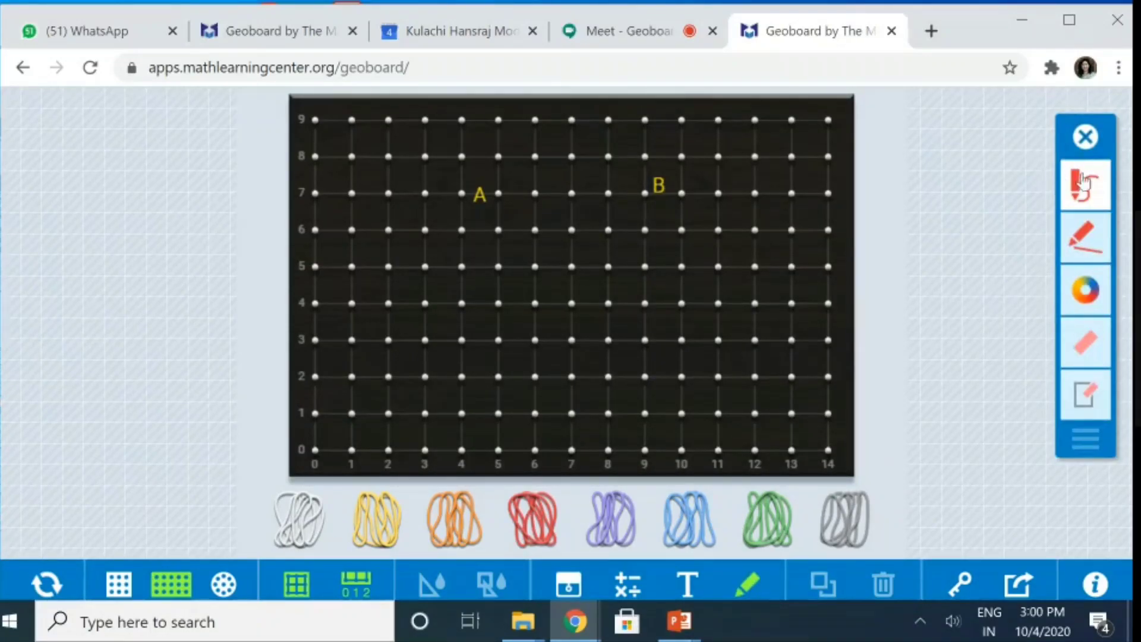
pyautogui.click(1081, 189)
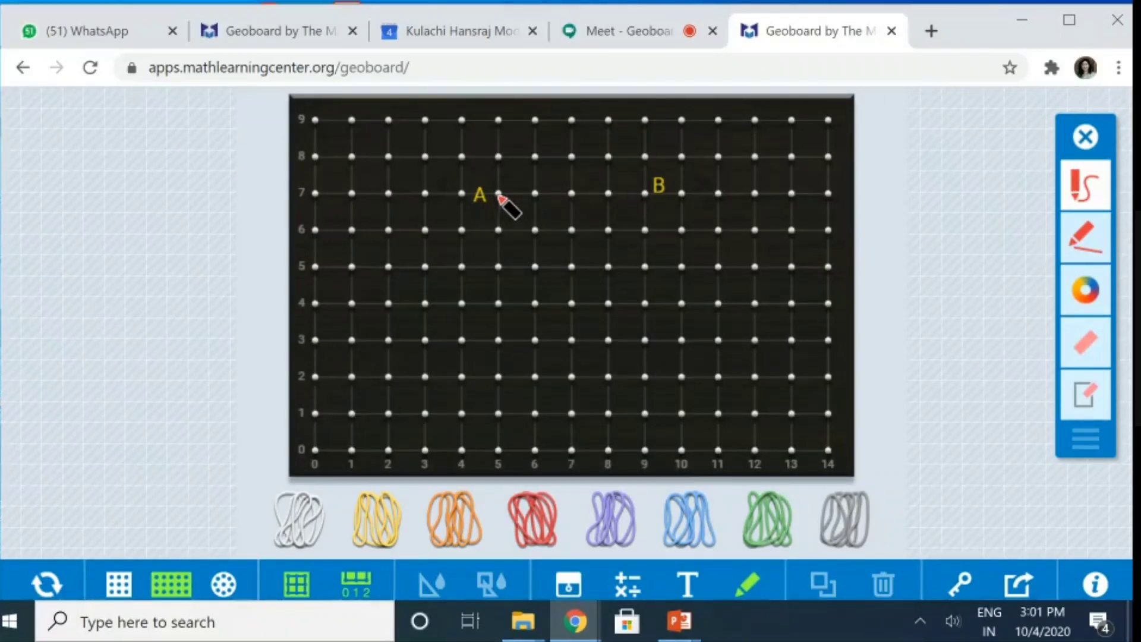
pyautogui.moveTo(499, 195); pyautogui.dragTo(645, 193)
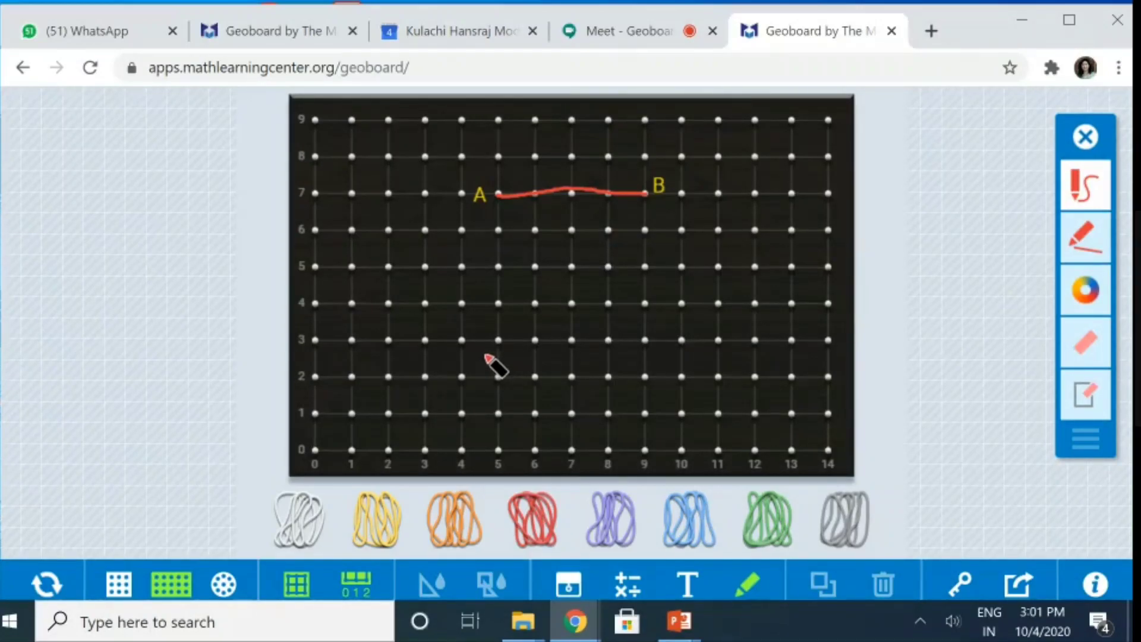
# Handwrite 'Line segment' in red below the A–B line.
pyautogui.moveTo(359, 322)
pyautogui.mouseDown()
pyautogui.moveTo(369, 380)
pyautogui.moveTo(400, 358)
pyautogui.moveTo(438, 358)
pyautogui.mouseUp()
pyautogui.moveTo(456, 292)
pyautogui.mouseDown()
pyautogui.moveTo(462, 324)
pyautogui.moveTo(449, 340)
pyautogui.mouseUp()
pyautogui.moveTo(463, 321)
pyautogui.mouseDown()
pyautogui.moveTo(497, 303)
pyautogui.moveTo(511, 353)
pyautogui.moveTo(519, 315)
pyautogui.moveTo(594, 280)
pyautogui.moveTo(627, 279)
pyautogui.moveTo(633, 254)
pyautogui.mouseUp()
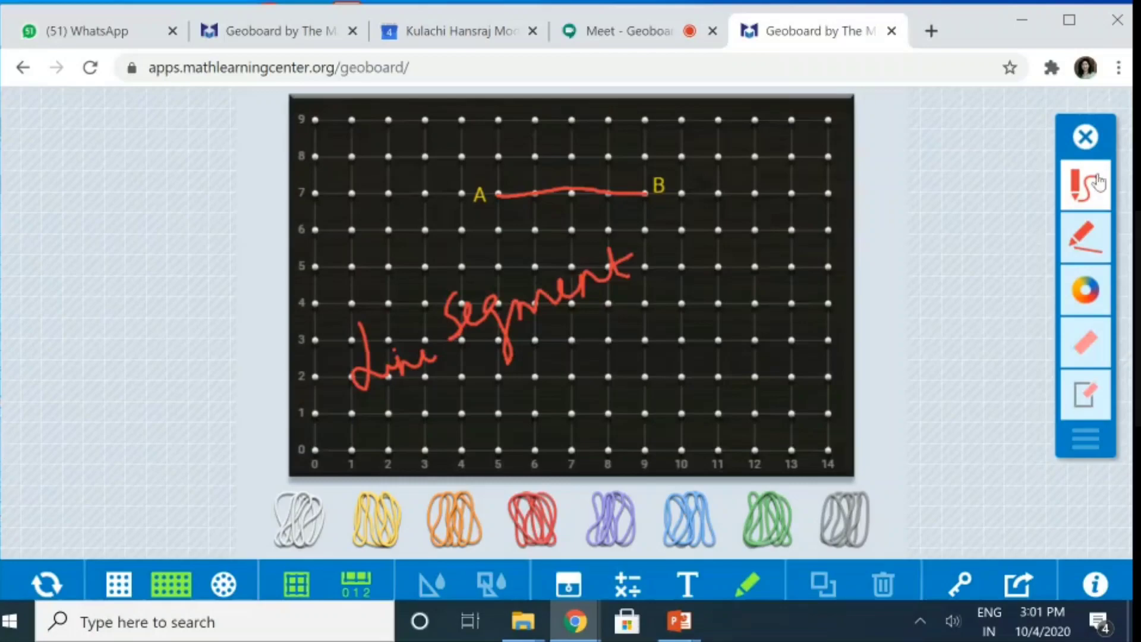
# Draw straight red lines from (6,1) to (12,5), over A–B, and a triangle peaked at (3,8).
pyautogui.click(1083, 240)
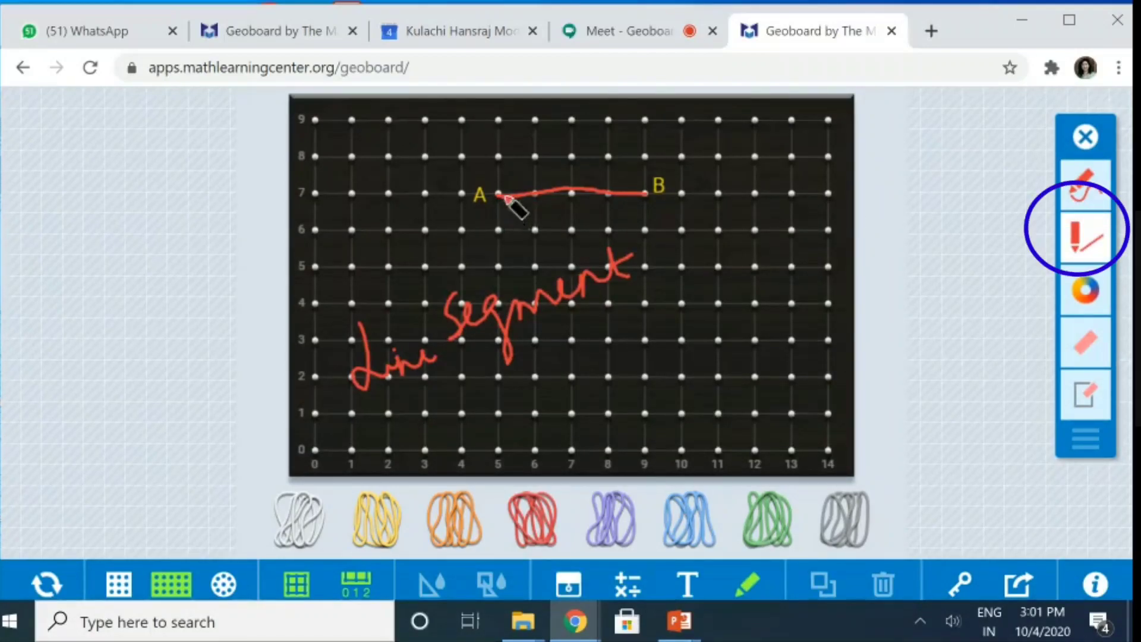
pyautogui.moveTo(505, 197)
pyautogui.mouseDown()
pyautogui.moveTo(647, 194)
pyautogui.moveTo(679, 234)
pyautogui.moveTo(711, 349)
pyautogui.moveTo(771, 441)
pyautogui.moveTo(755, 424)
pyautogui.mouseUp()
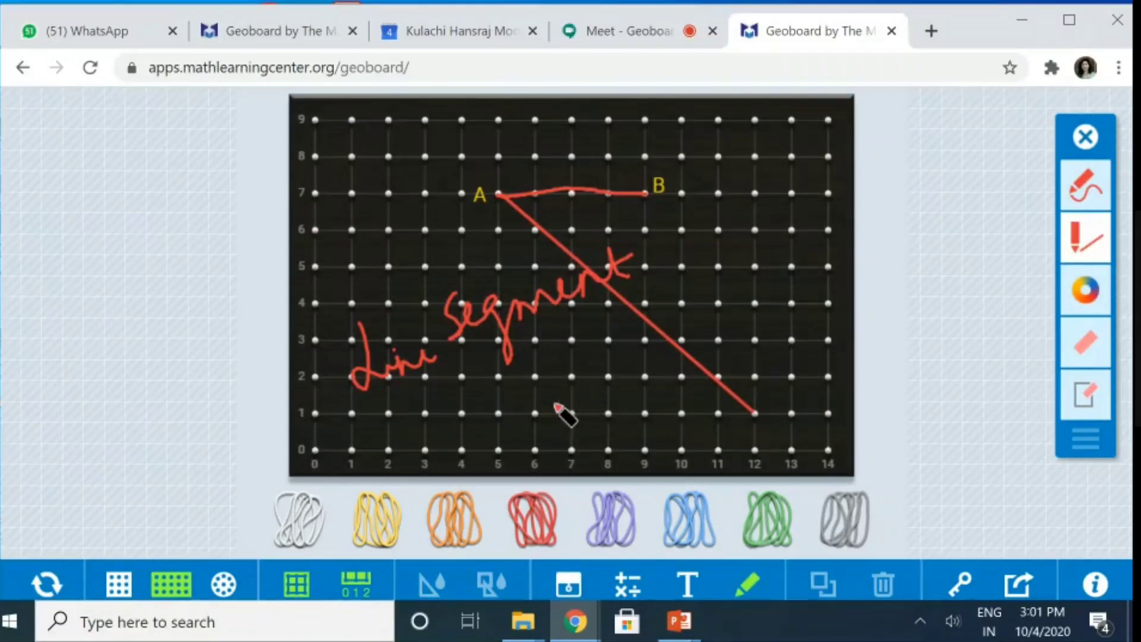
pyautogui.moveTo(536, 413); pyautogui.dragTo(757, 269)
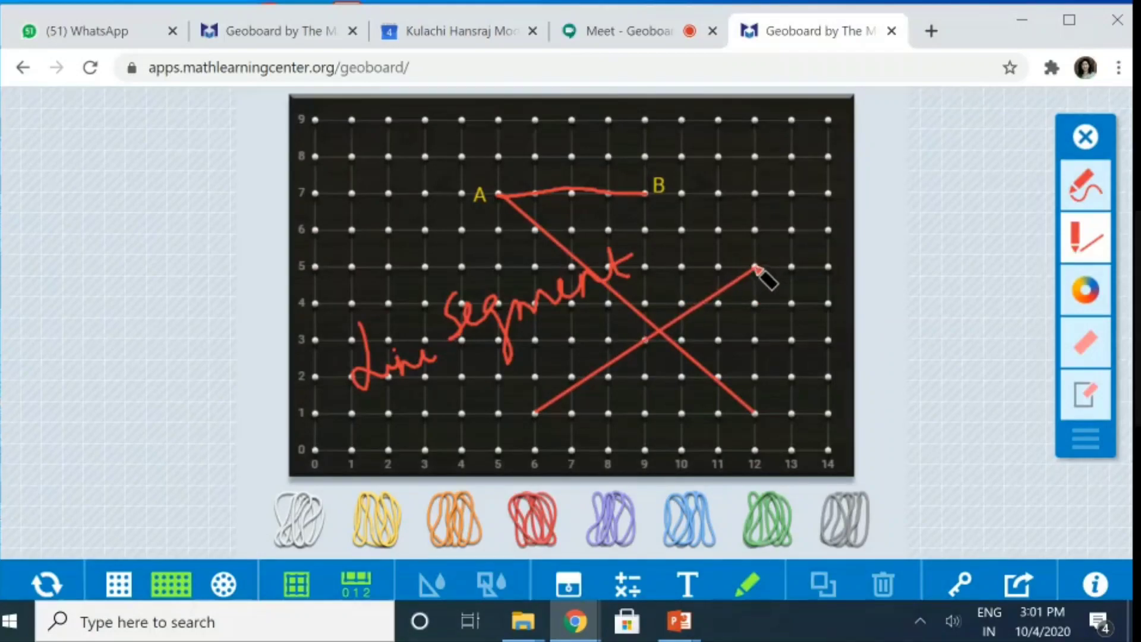
pyautogui.moveTo(499, 194); pyautogui.dragTo(656, 197)
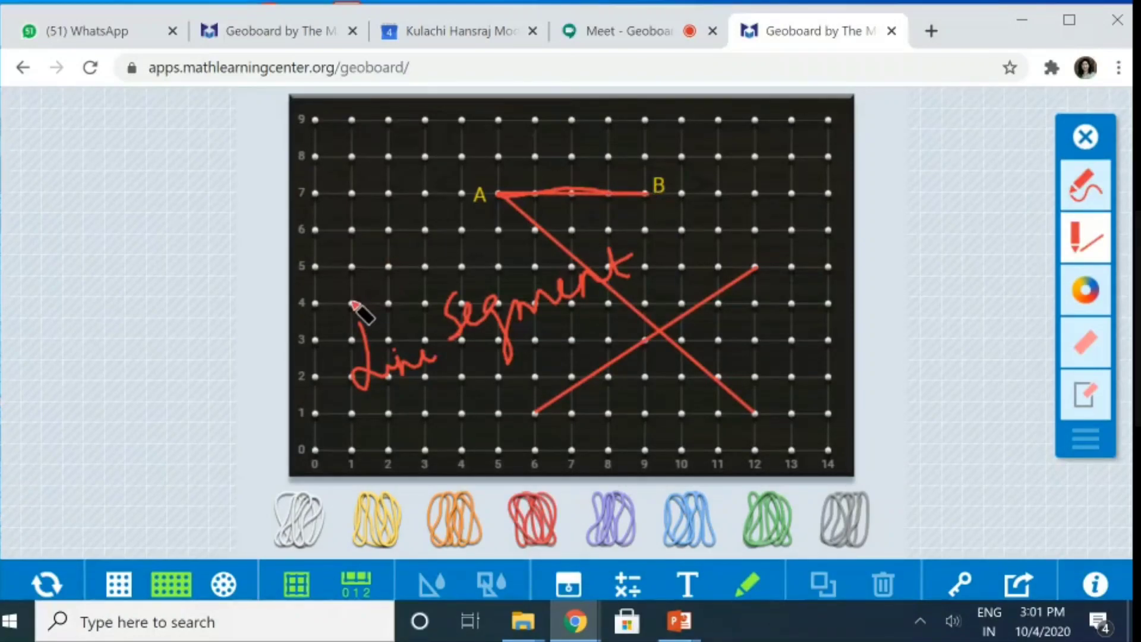
pyautogui.moveTo(352, 303)
pyautogui.mouseDown()
pyautogui.moveTo(425, 157)
pyautogui.moveTo(507, 322)
pyautogui.moveTo(501, 306)
pyautogui.moveTo(352, 304)
pyautogui.mouseUp()
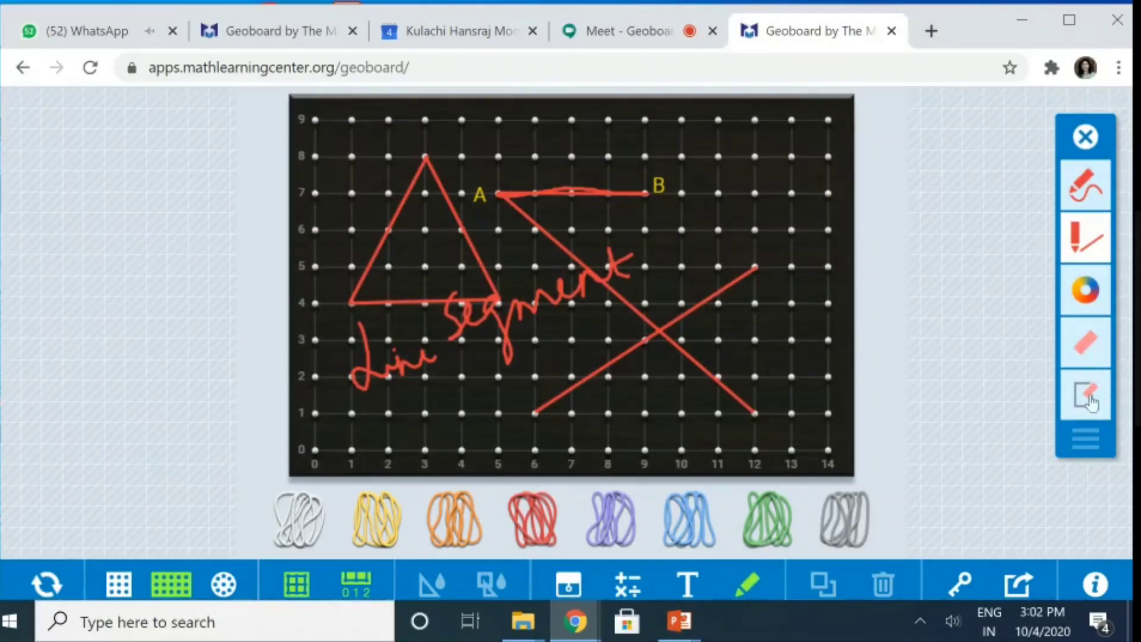
# Rub out the red lines with the eraser, then clear all remaining drawing.
pyautogui.click(1083, 350)
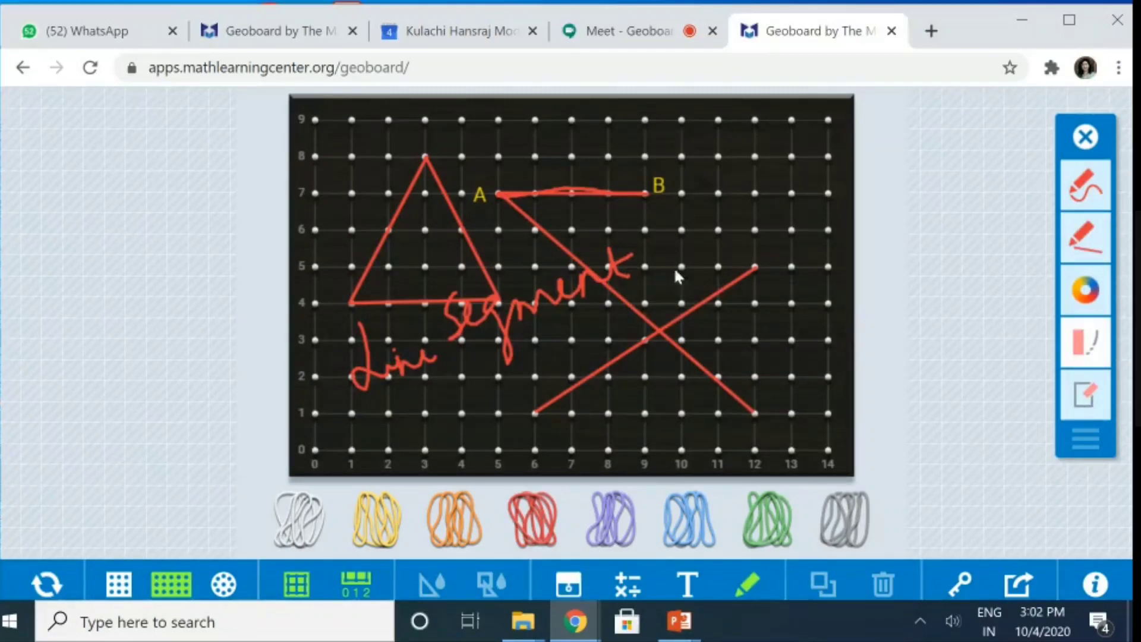
pyautogui.moveTo(647, 184)
pyautogui.mouseDown()
pyautogui.moveTo(514, 192)
pyautogui.moveTo(557, 236)
pyautogui.moveTo(566, 229)
pyautogui.moveTo(763, 374)
pyautogui.mouseUp()
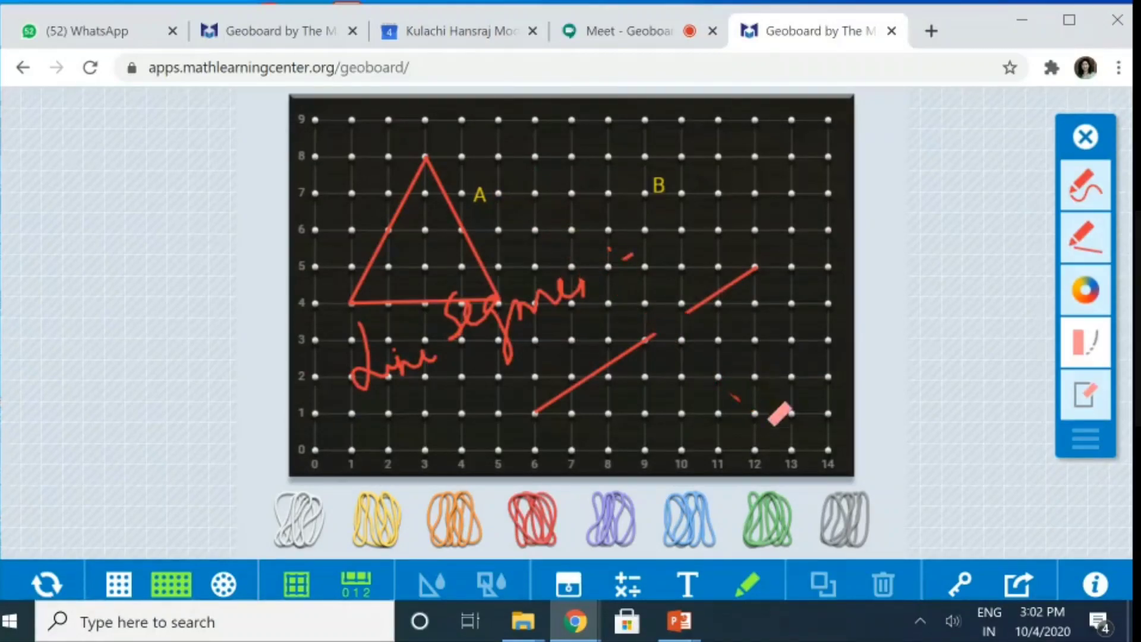
pyautogui.moveTo(779, 414)
pyautogui.mouseDown()
pyautogui.moveTo(721, 335)
pyautogui.moveTo(777, 230)
pyautogui.moveTo(723, 282)
pyautogui.moveTo(629, 233)
pyautogui.moveTo(642, 230)
pyautogui.moveTo(634, 244)
pyautogui.moveTo(656, 194)
pyautogui.mouseUp()
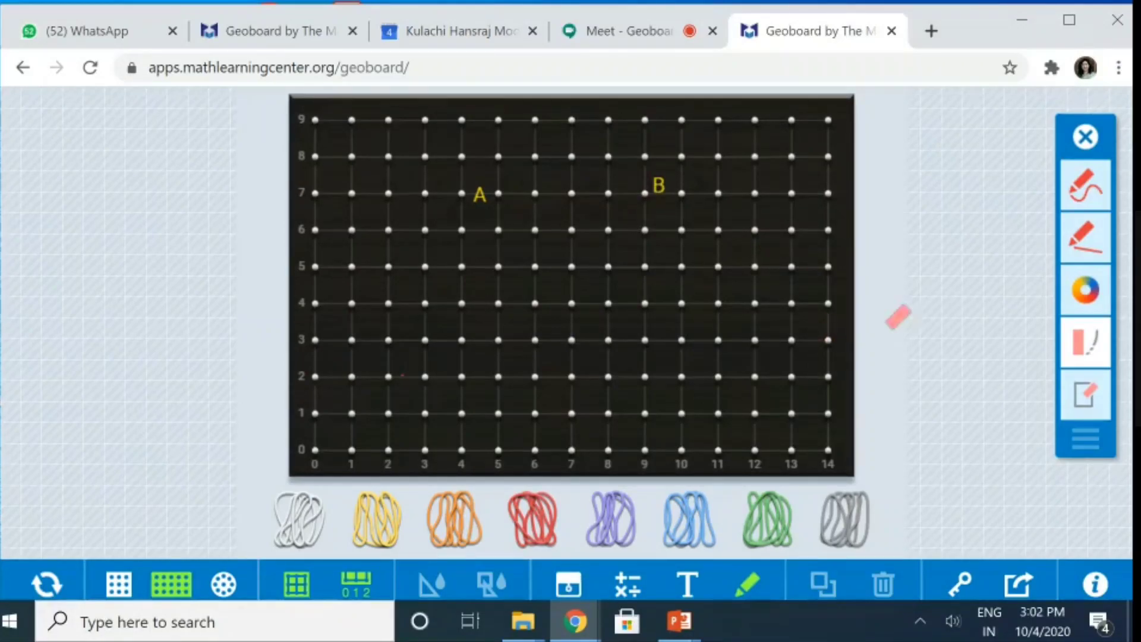
pyautogui.click(1089, 402)
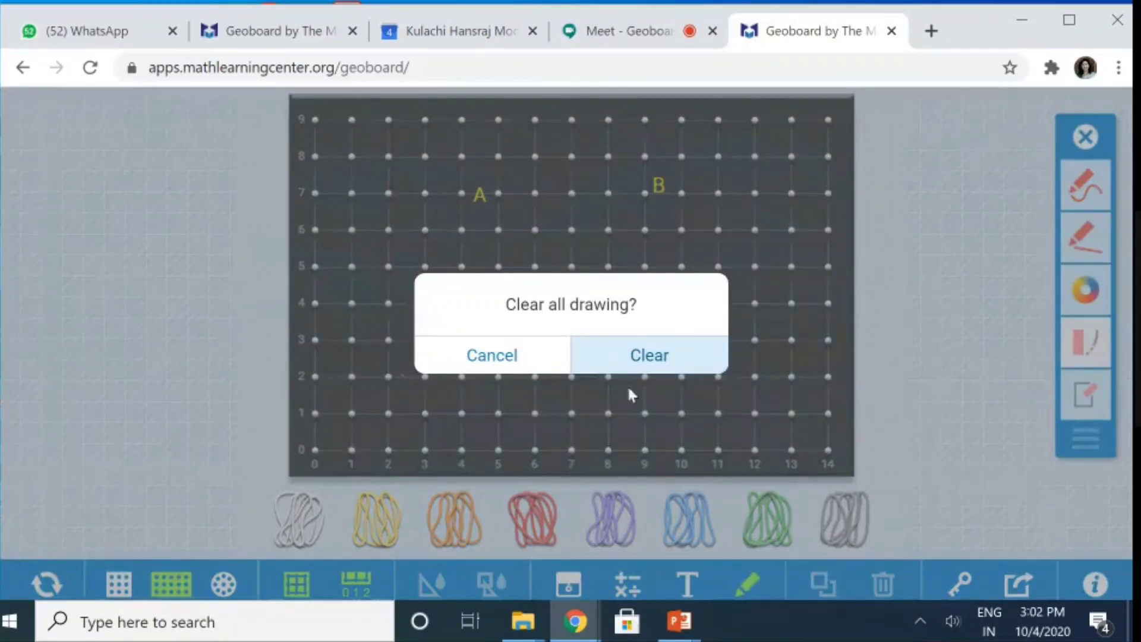
pyautogui.click(604, 368)
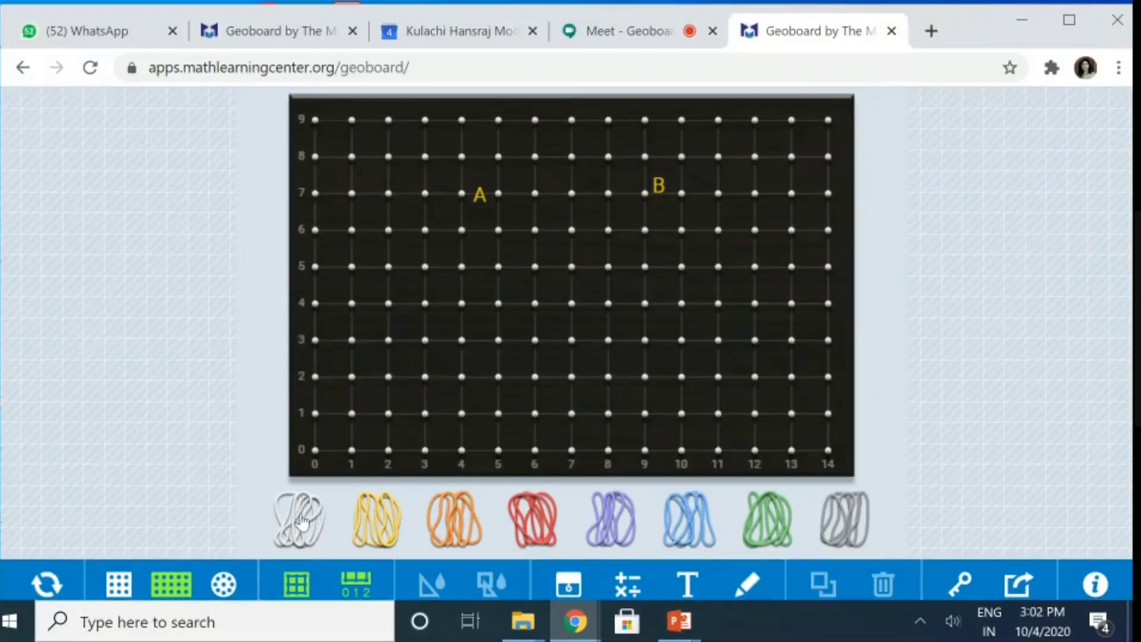
# Stretch two parallel white bands along rows 1 and 5.
pyautogui.moveTo(301, 522); pyautogui.dragTo(792, 414)
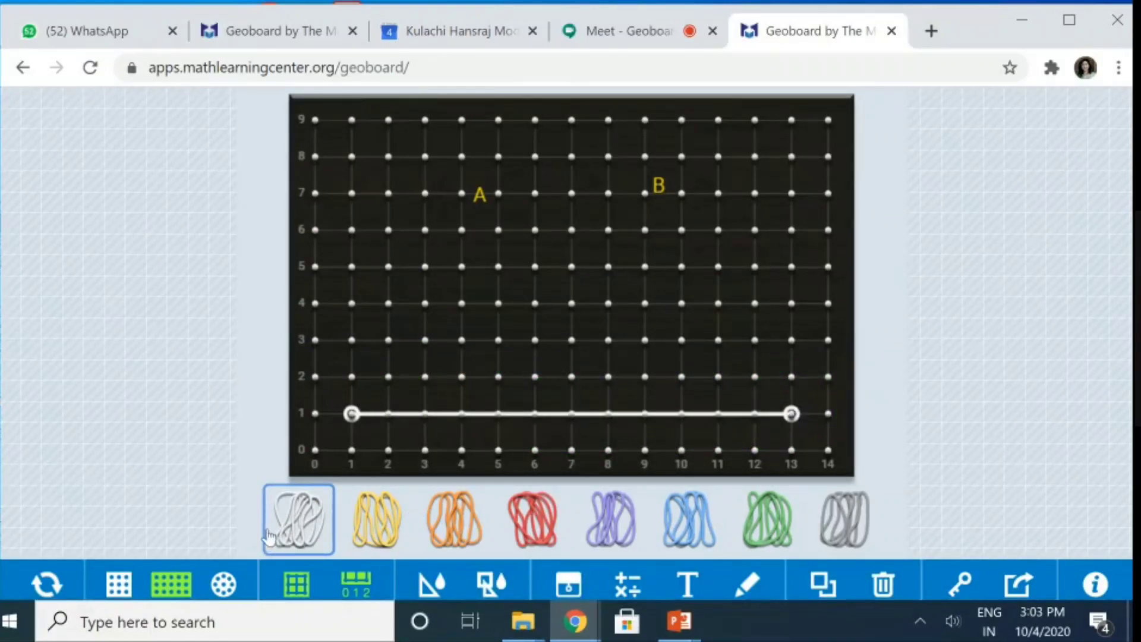
pyautogui.click(297, 409)
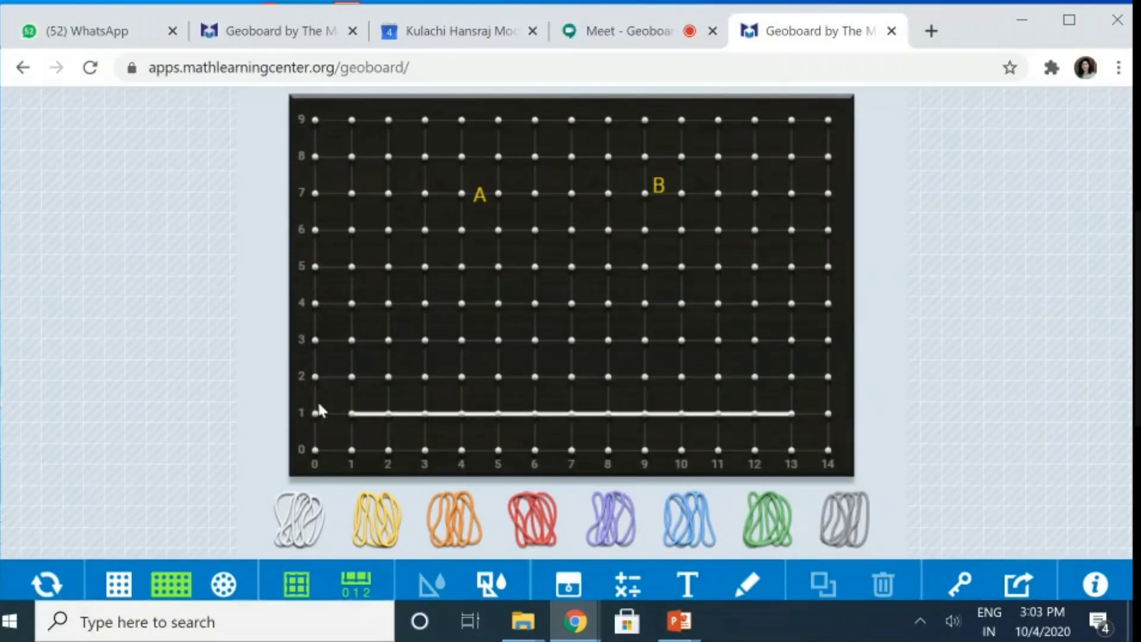
pyautogui.moveTo(300, 515); pyautogui.dragTo(828, 270)
pyautogui.moveTo(767, 515); pyautogui.dragTo(675, 417)
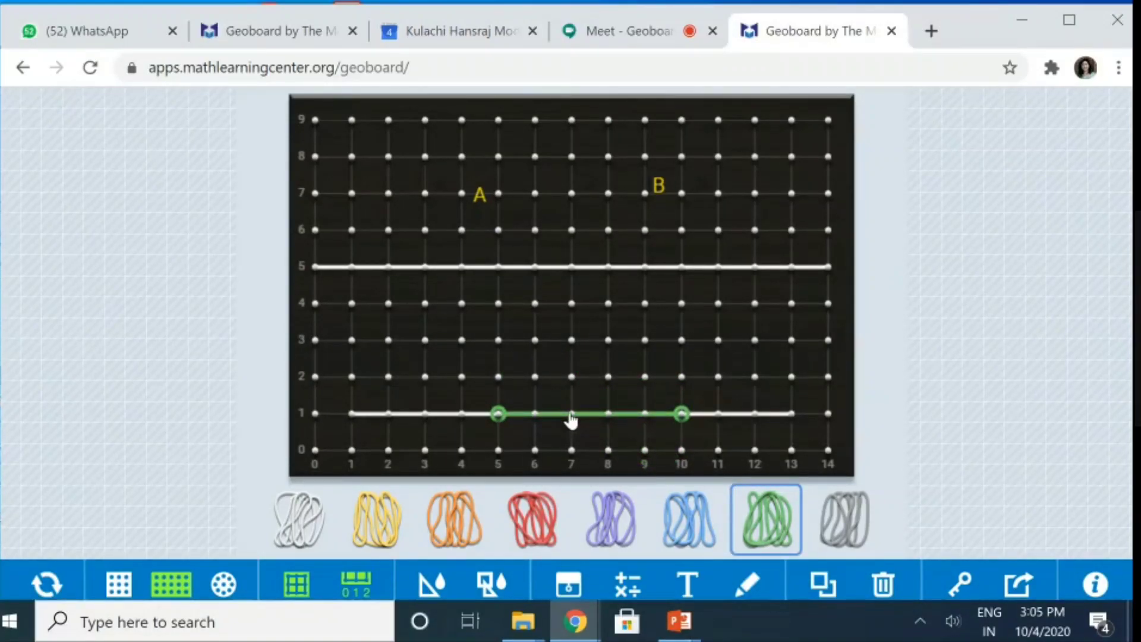
# Form green and red triangles on base (5,1)–(10,1), then clear the whole board.
pyautogui.moveTo(571, 419); pyautogui.dragTo(572, 280)
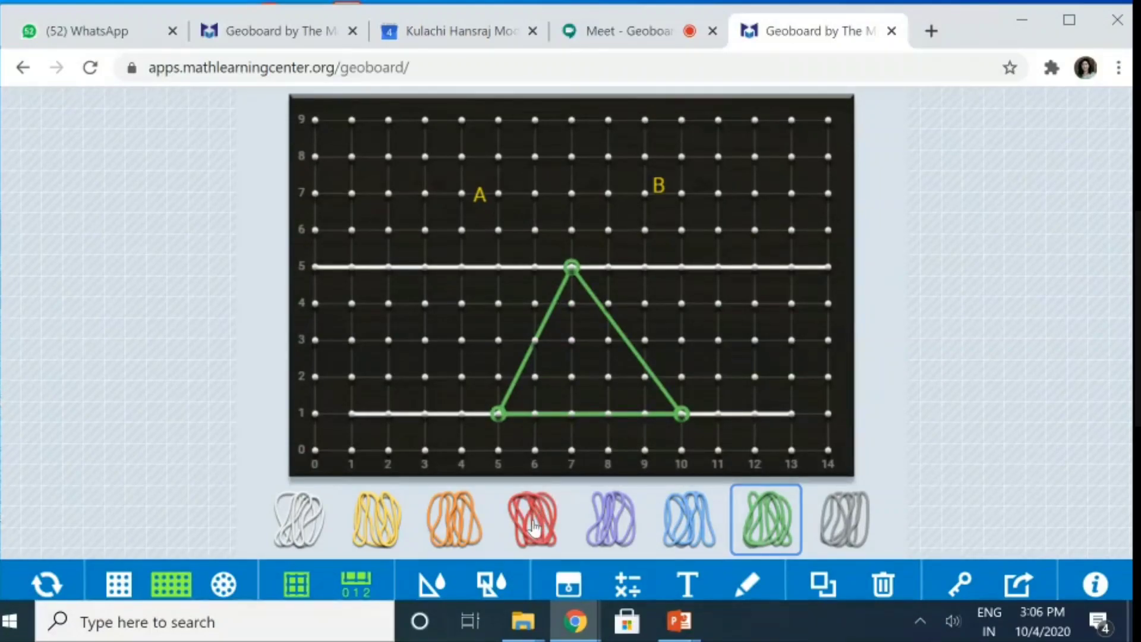
pyautogui.moveTo(533, 526); pyautogui.dragTo(682, 416)
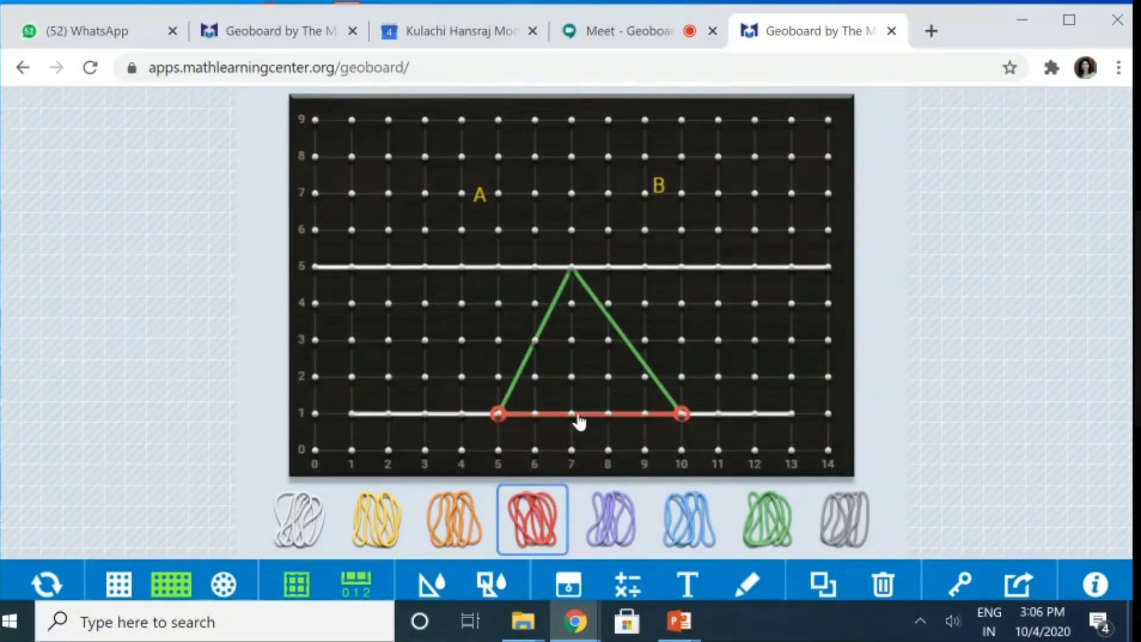
pyautogui.moveTo(574, 421); pyautogui.dragTo(719, 275)
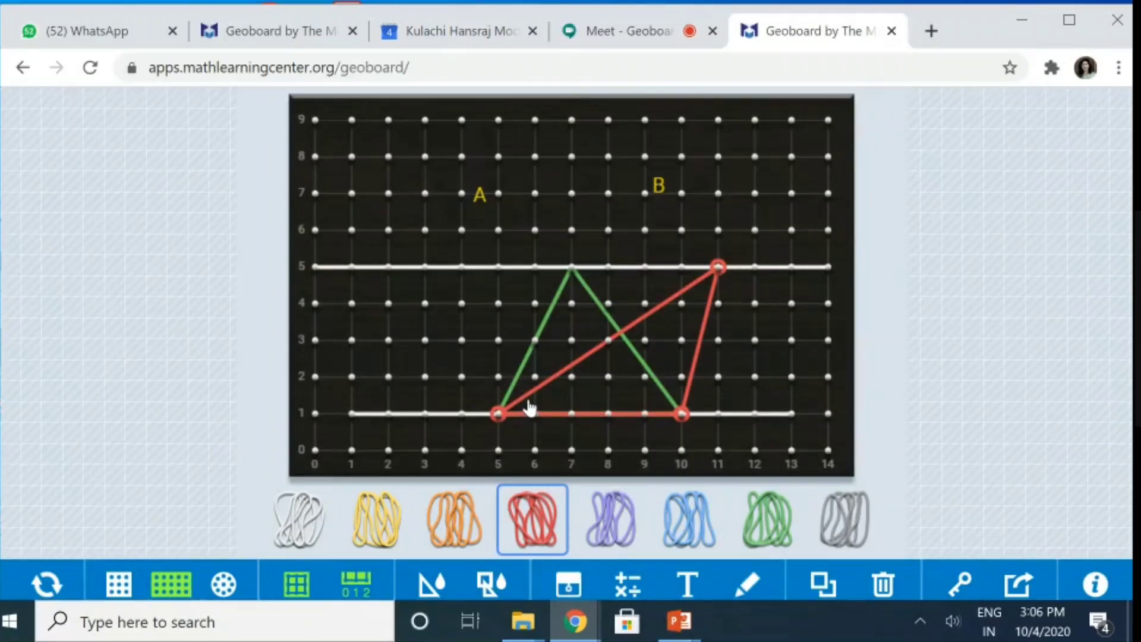
pyautogui.click(47, 585)
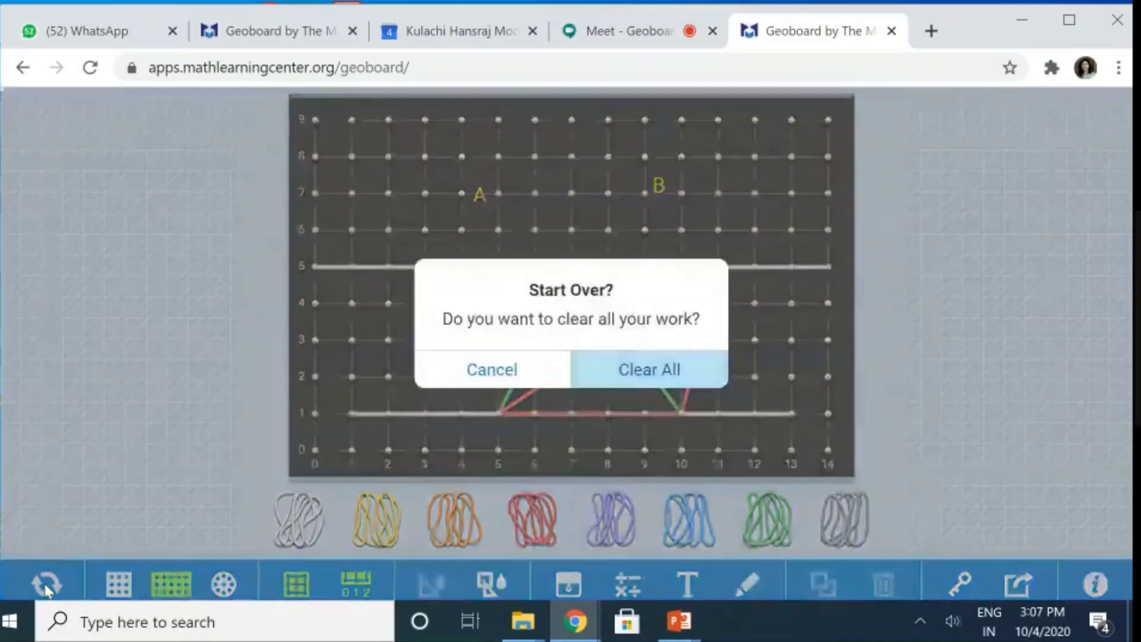
pyautogui.click(626, 378)
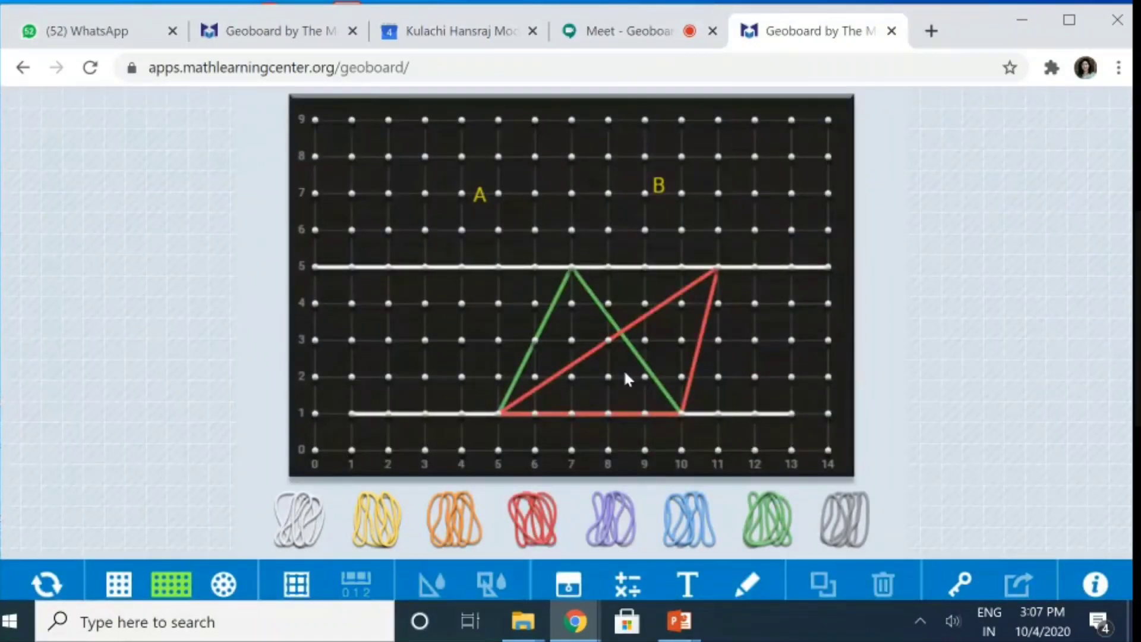
# On the circular board, stretch a green triangle with one side through the centre.
pyautogui.click(222, 586)
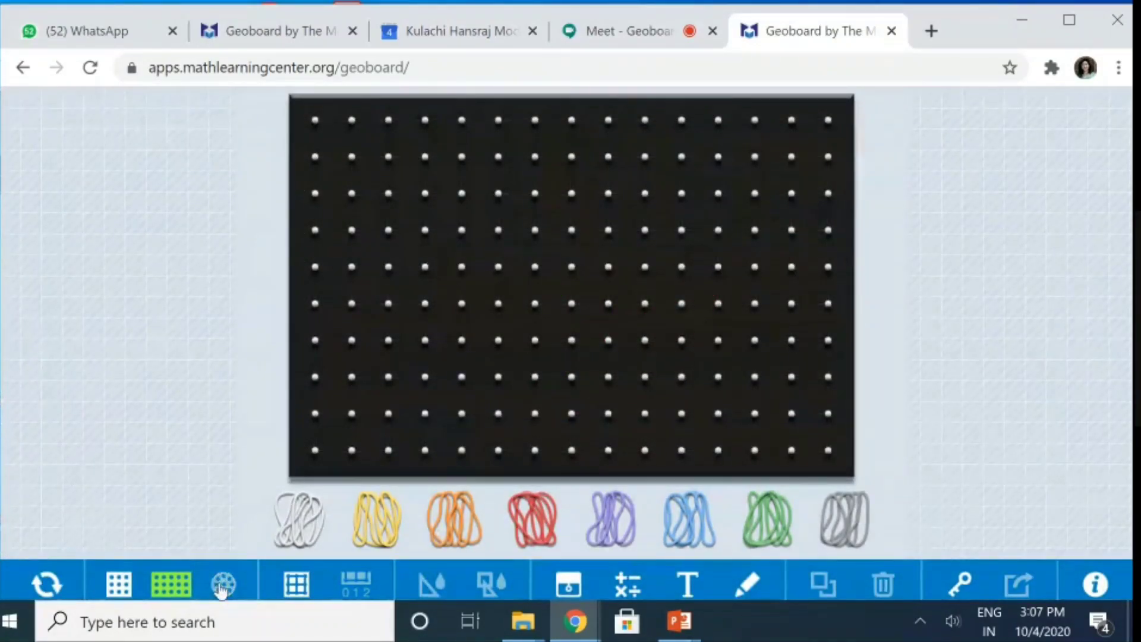
pyautogui.moveTo(752, 529); pyautogui.dragTo(490, 470)
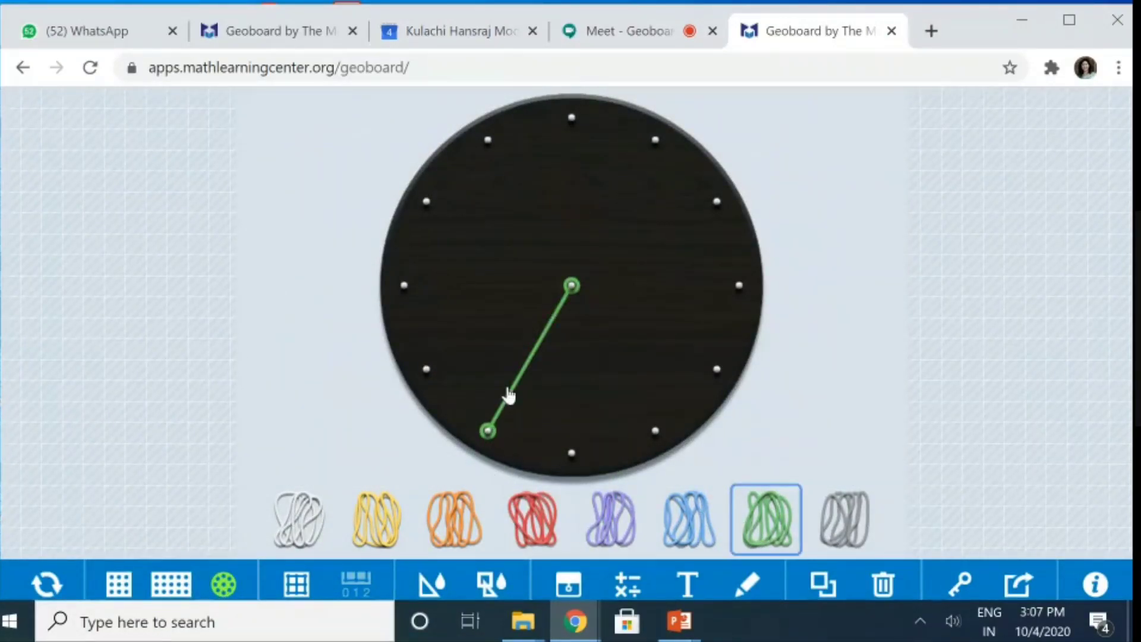
pyautogui.moveTo(575, 290)
pyautogui.mouseDown()
pyautogui.moveTo(654, 371)
pyautogui.moveTo(656, 432)
pyautogui.mouseUp()
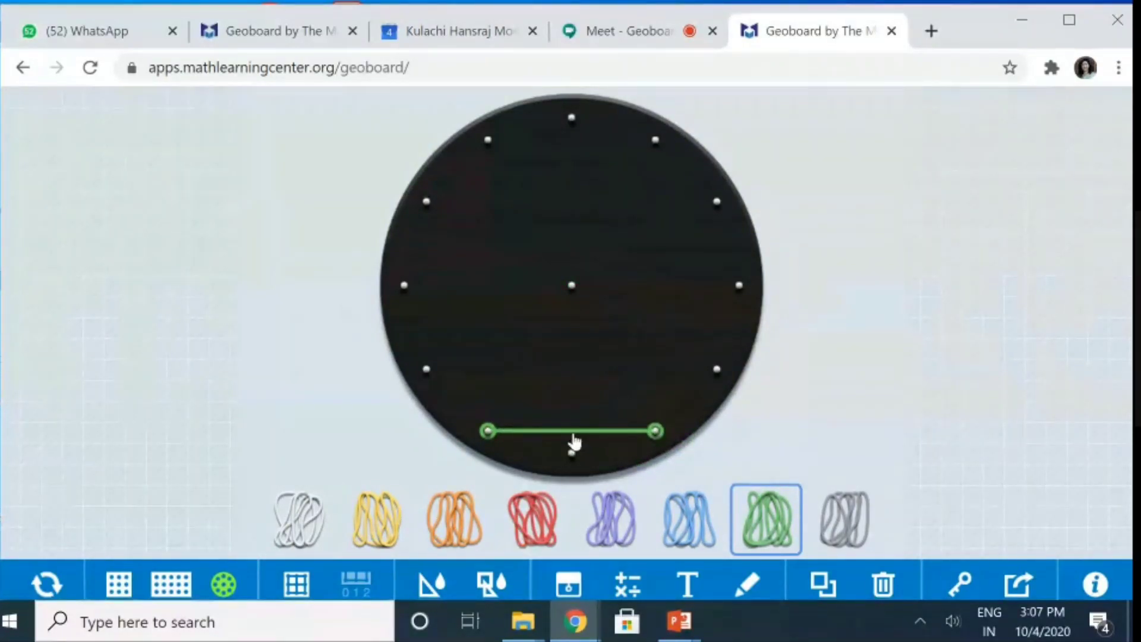
pyautogui.moveTo(574, 439); pyautogui.dragTo(656, 145)
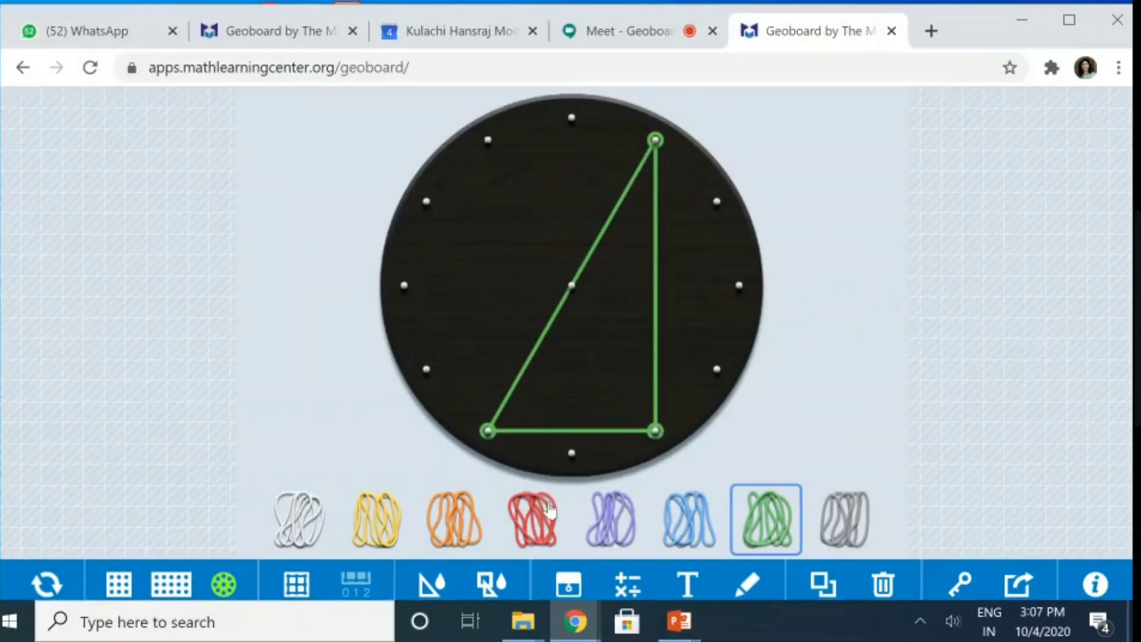
pyautogui.click(450, 523)
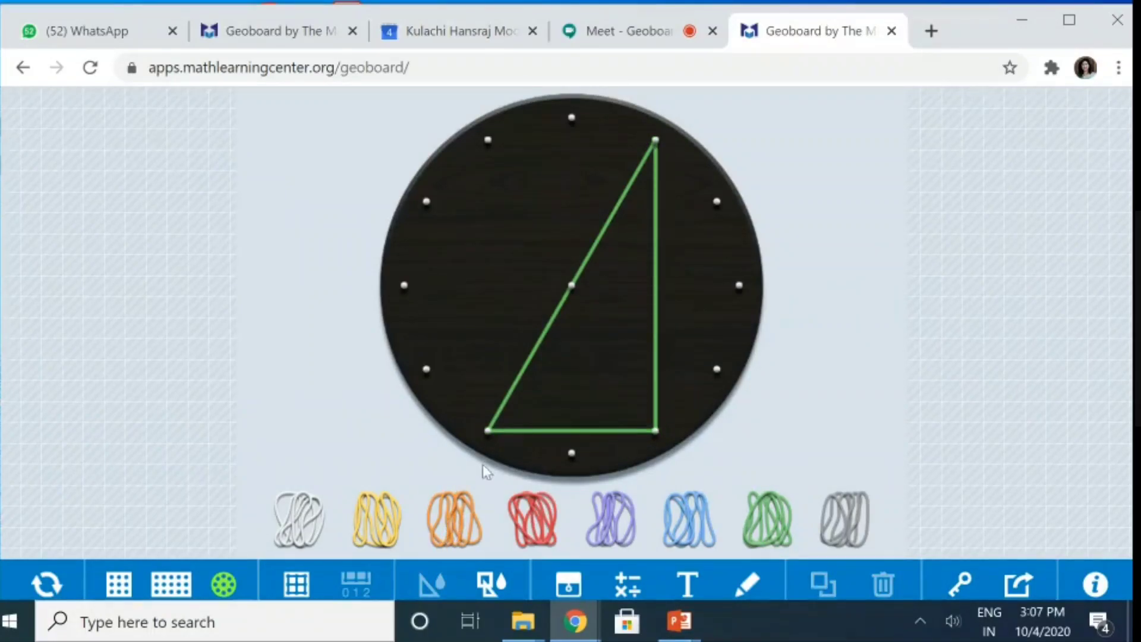
# Stretch an orange band across four pegs so it crosses the green triangle.
pyautogui.moveTo(470, 519); pyautogui.dragTo(655, 431)
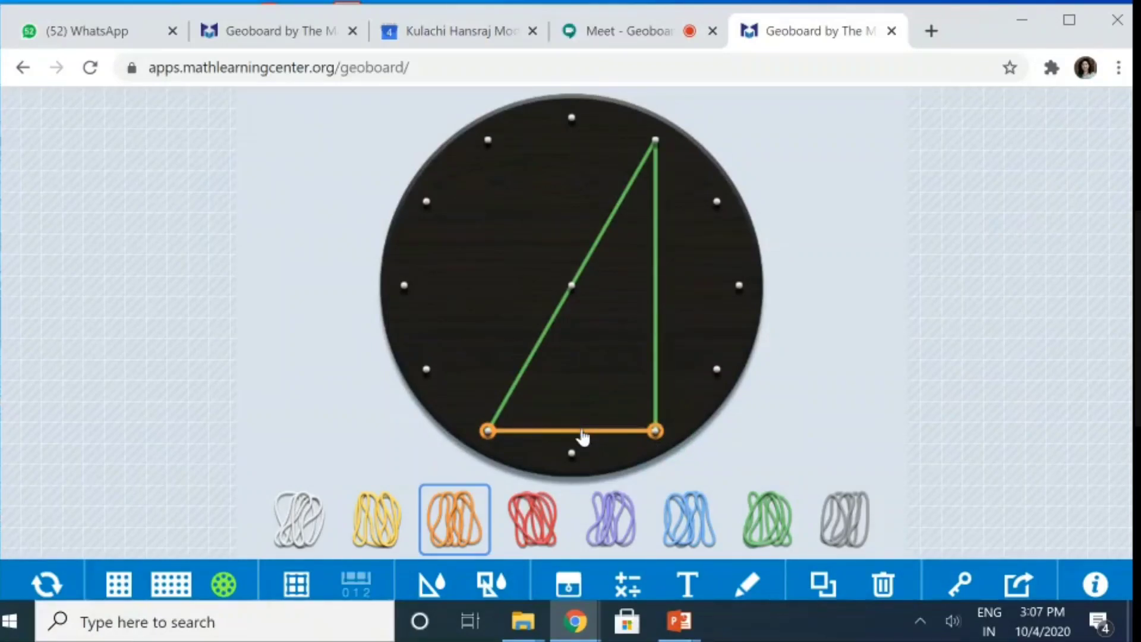
pyautogui.moveTo(582, 437); pyautogui.dragTo(431, 206)
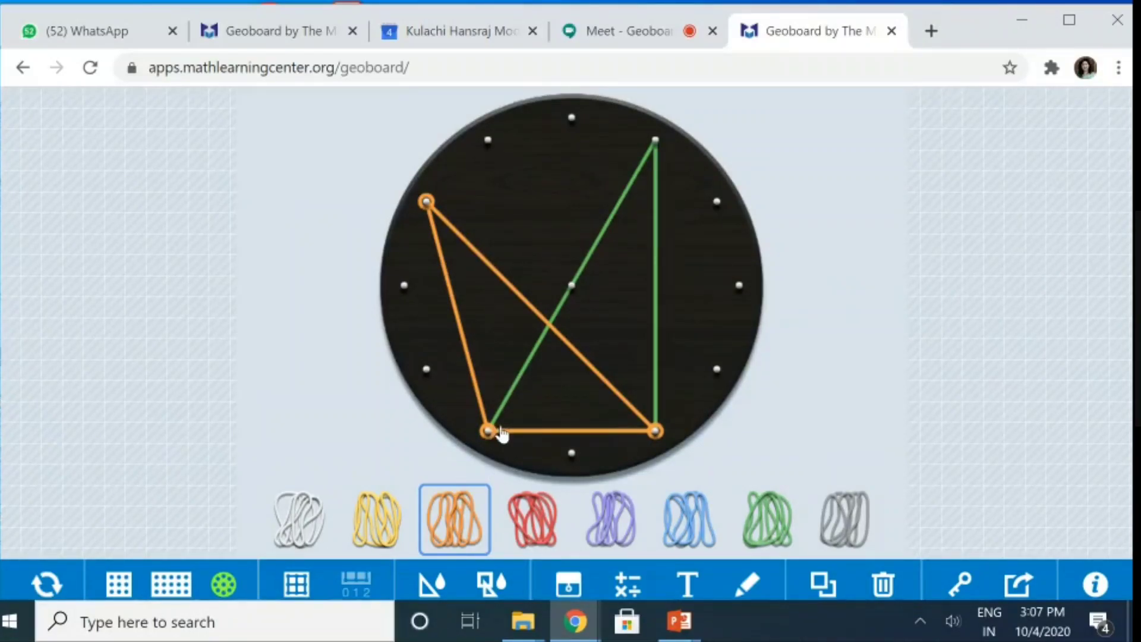
pyautogui.moveTo(530, 440); pyautogui.dragTo(744, 297)
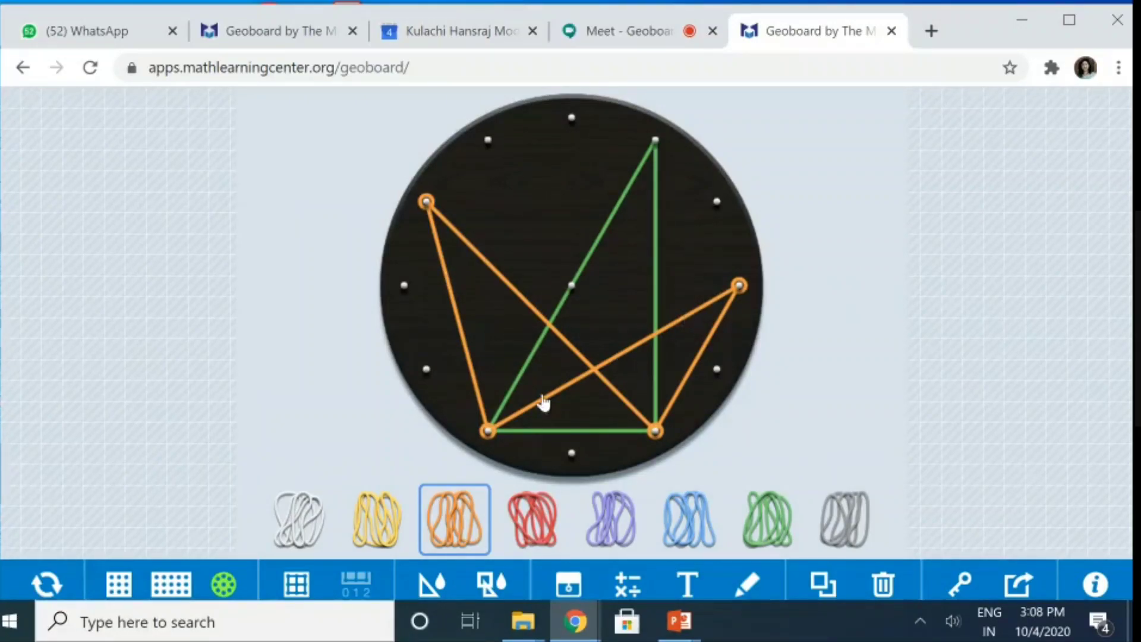
# Stretch a red band between the two bottom pegs and pull it up to the centre peg.
pyautogui.moveTo(532, 514); pyautogui.dragTo(652, 438)
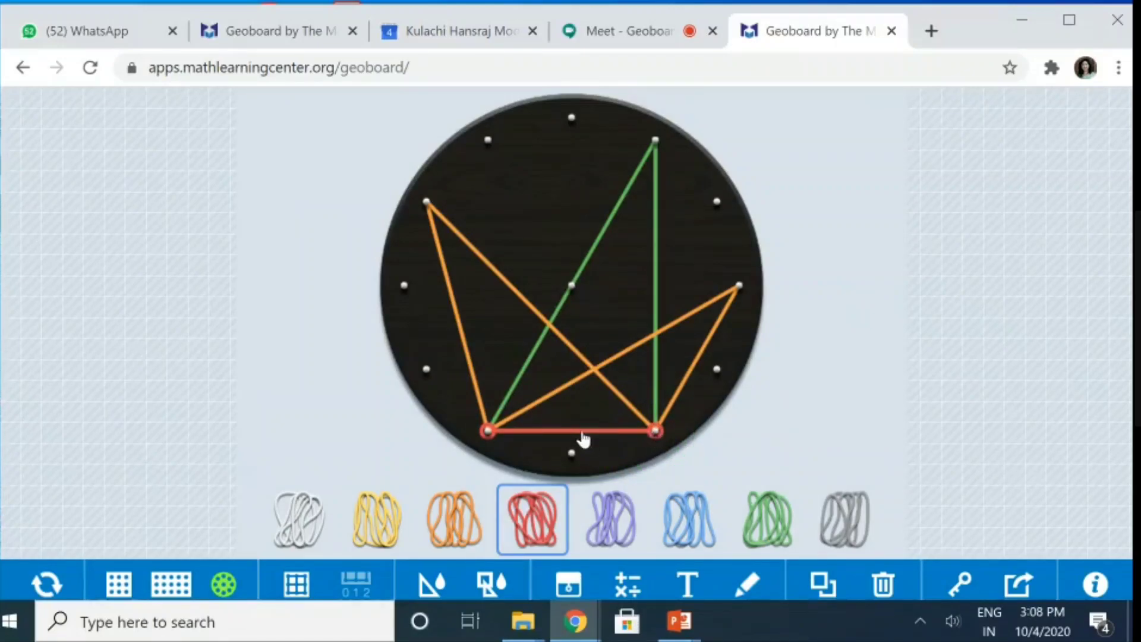
pyautogui.moveTo(584, 438); pyautogui.dragTo(574, 311)
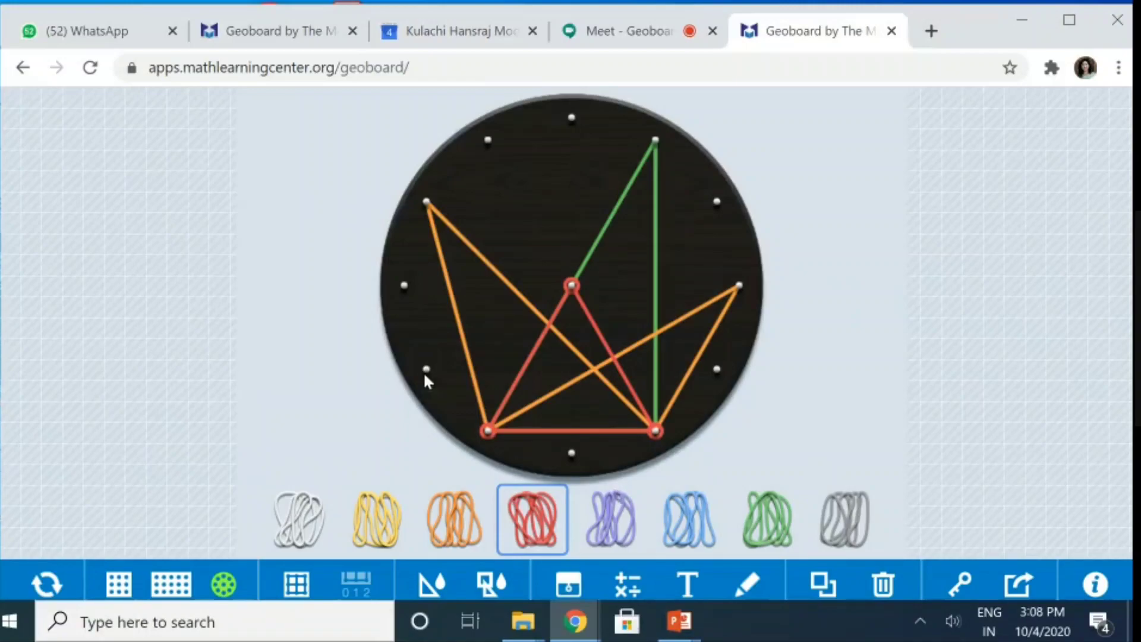
# Switch to the rectangular board with grid lines and 0–14/0–9 coordinate labels.
pyautogui.click(164, 592)
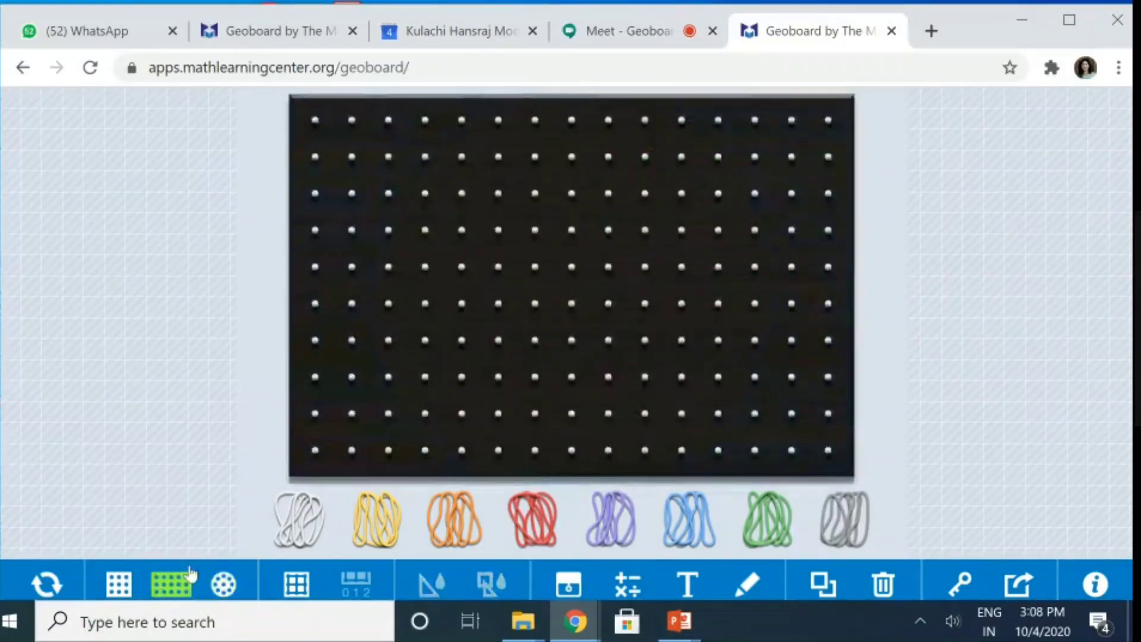
pyautogui.click(297, 585)
pyautogui.click(350, 588)
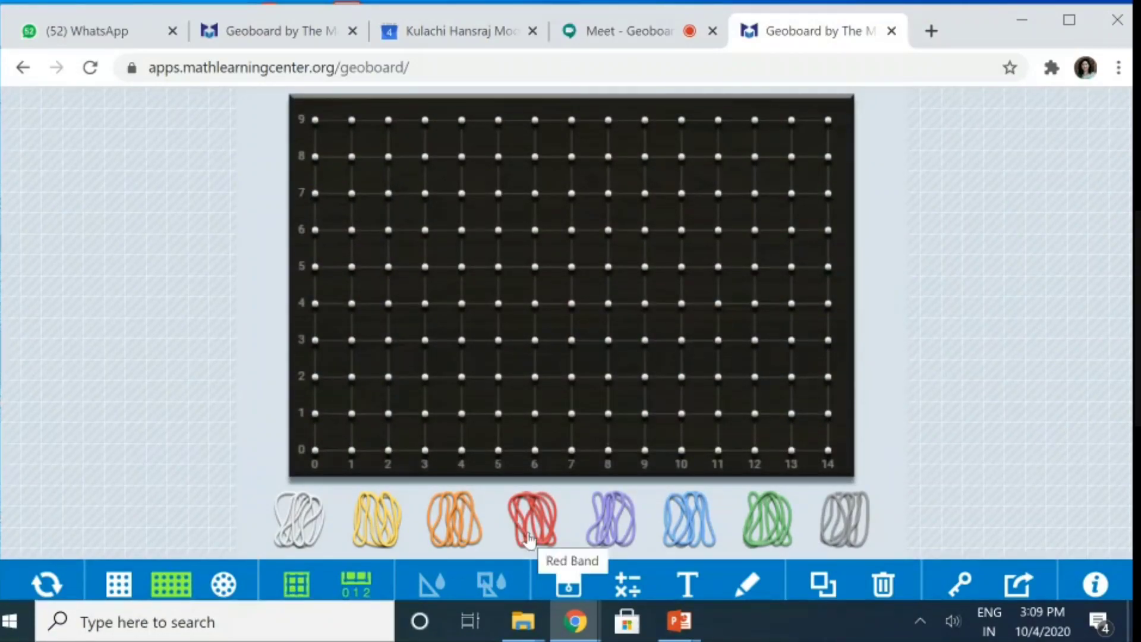
# Stretch red, green, yellow, purple and grey bands into adjacent bars of heights 3, 6, 4, 2, 1.
pyautogui.moveTo(532, 518); pyautogui.dragTo(427, 351)
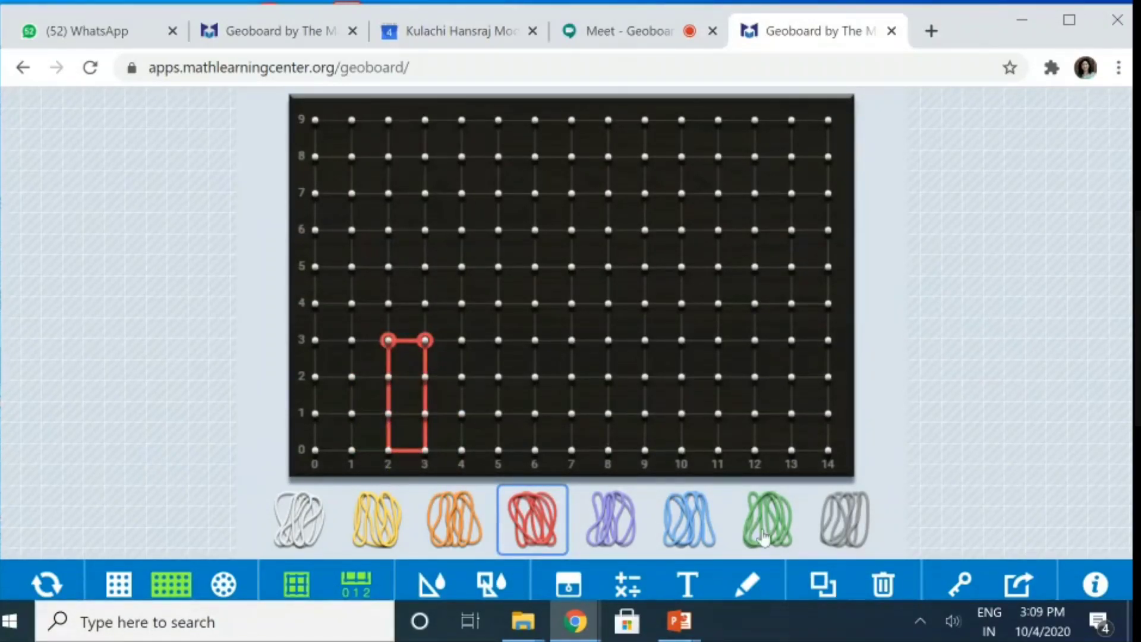
pyautogui.moveTo(765, 529); pyautogui.dragTo(426, 233)
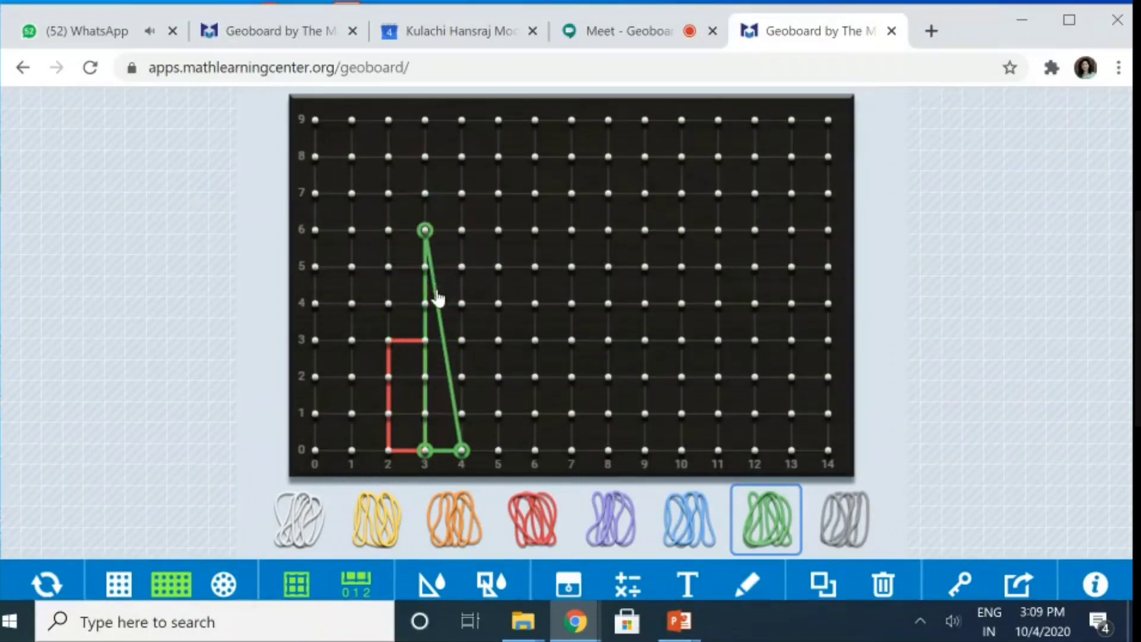
pyautogui.moveTo(438, 298); pyautogui.dragTo(462, 230)
pyautogui.moveTo(377, 519); pyautogui.dragTo(462, 304)
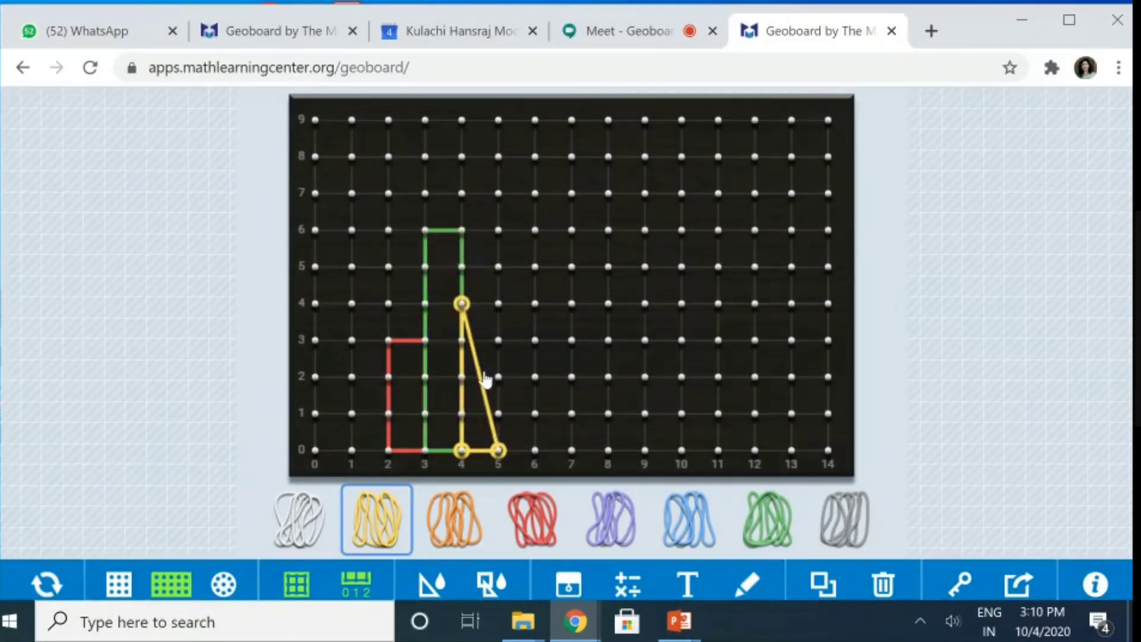
pyautogui.moveTo(483, 376); pyautogui.dragTo(498, 305)
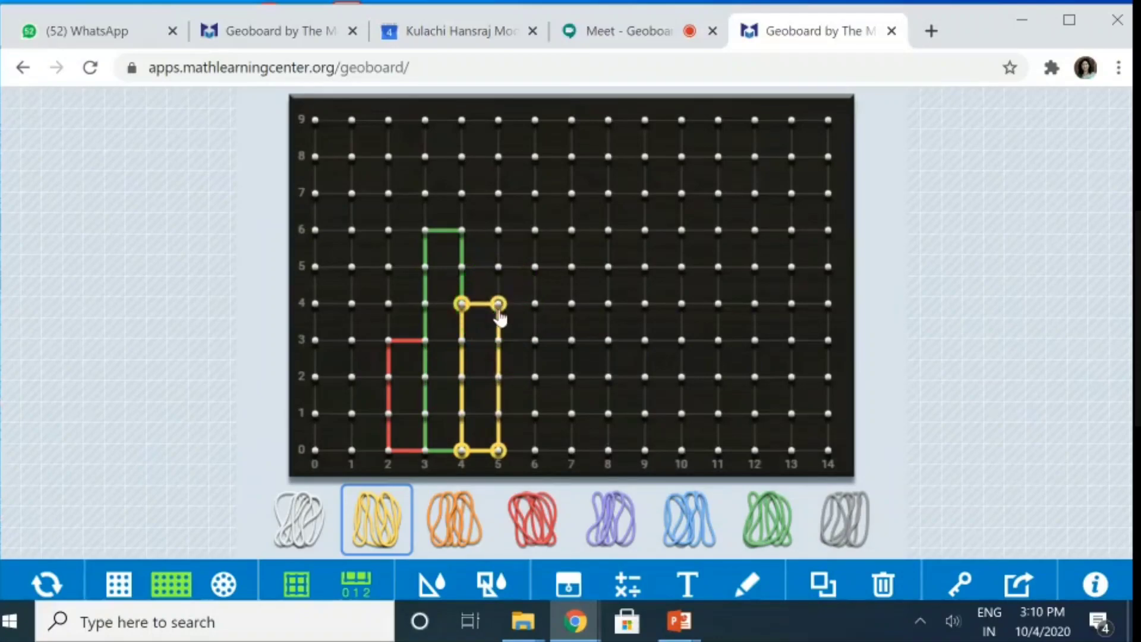
pyautogui.moveTo(611, 519); pyautogui.dragTo(516, 450)
pyautogui.moveTo(516, 450); pyautogui.dragTo(535, 377)
pyautogui.moveTo(844, 519); pyautogui.dragTo(535, 413)
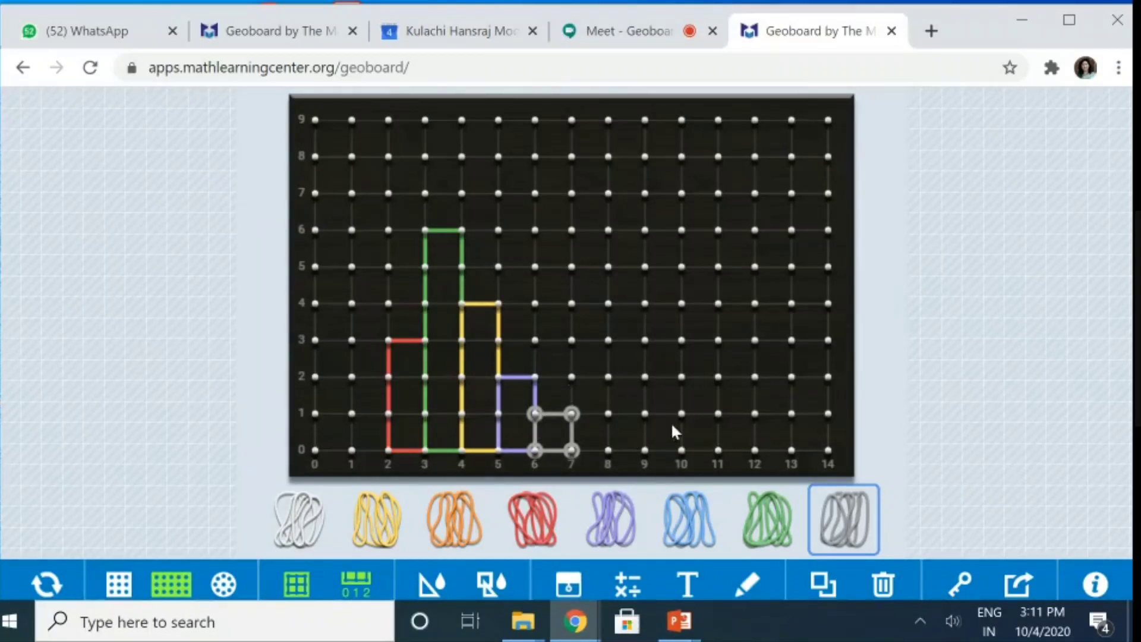
pyautogui.click(704, 423)
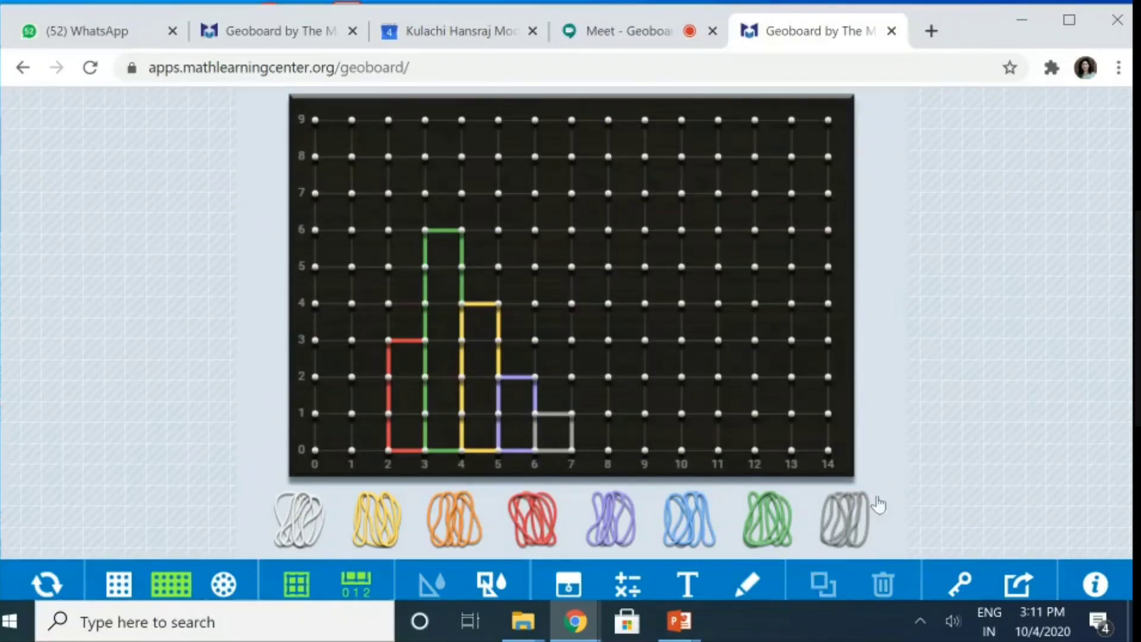
pyautogui.click(1020, 586)
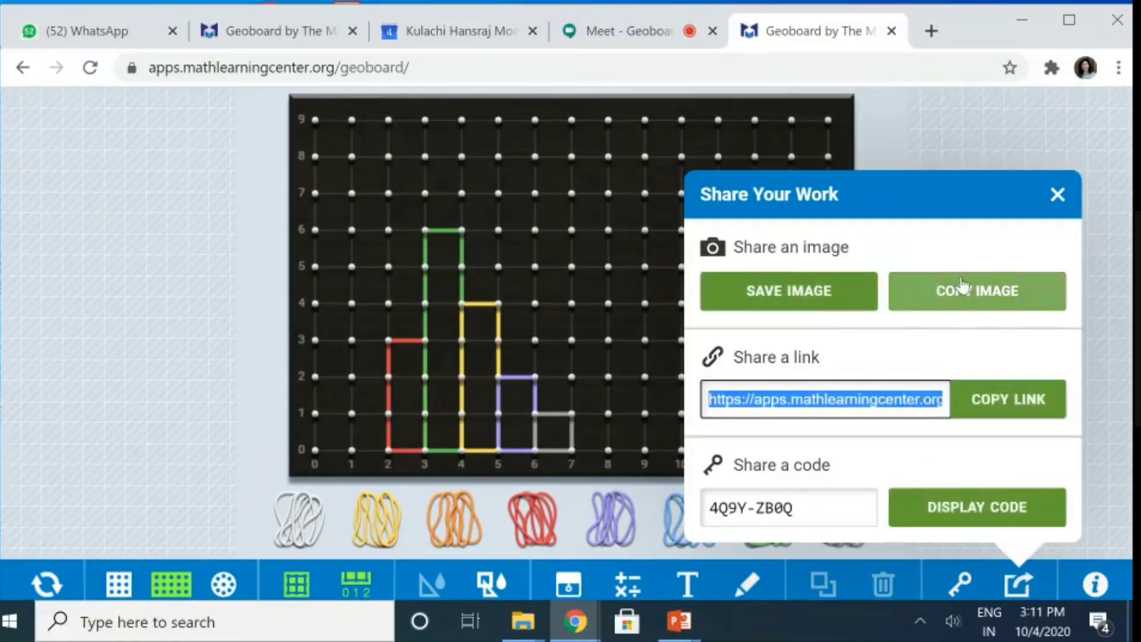
pyautogui.click(1000, 423)
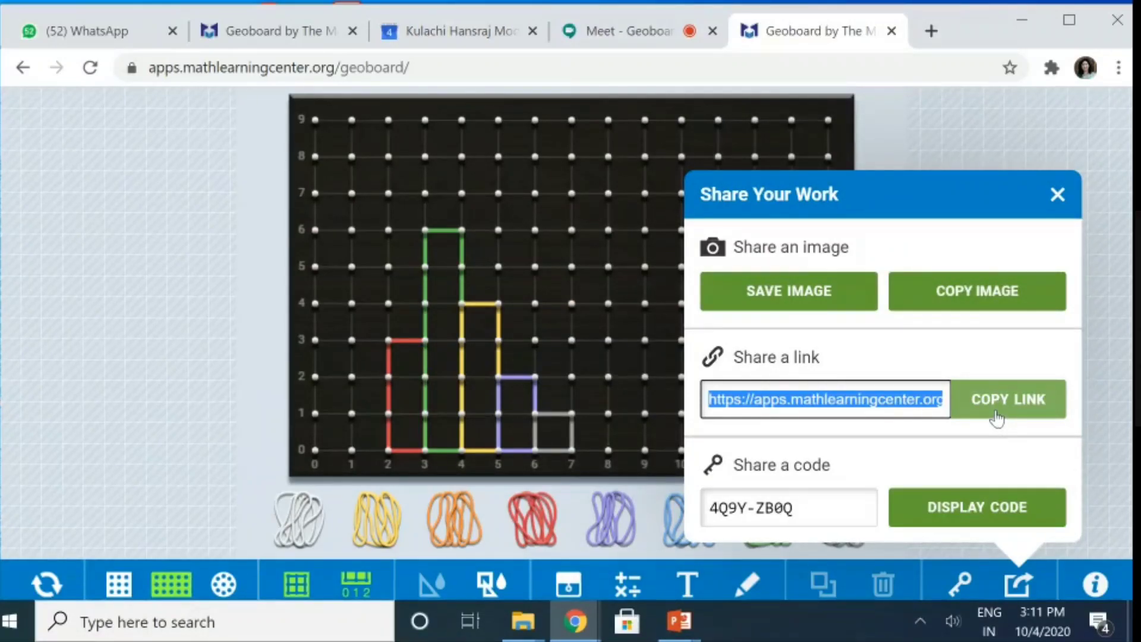
pyautogui.click(155, 256)
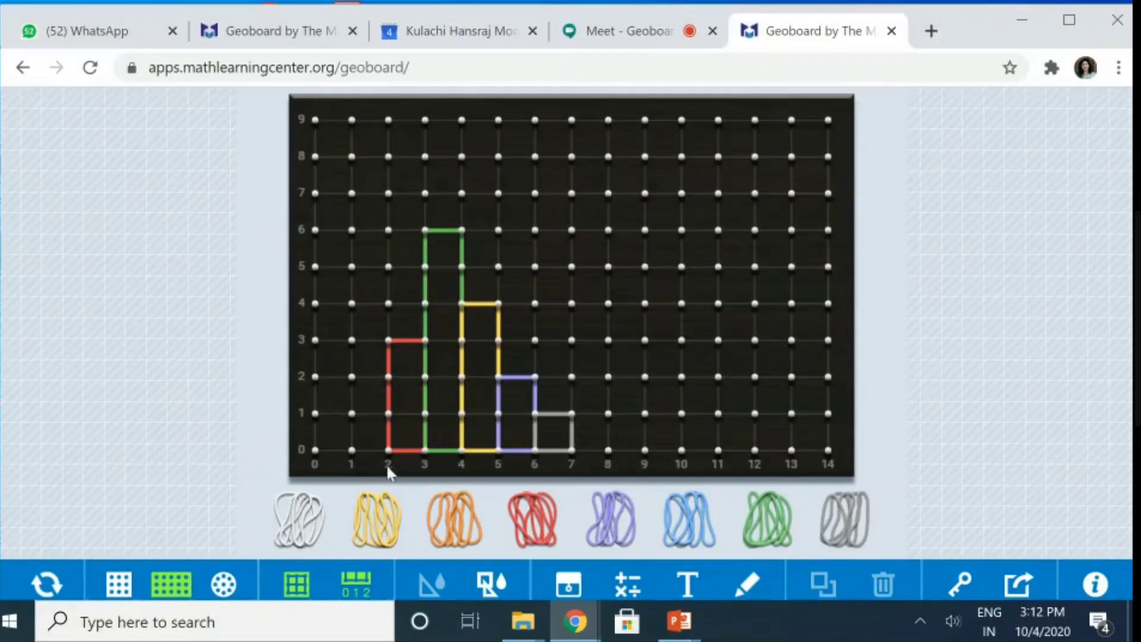
# Handwrite the title 'Histogram' in red near the top of the board.
pyautogui.click(747, 584)
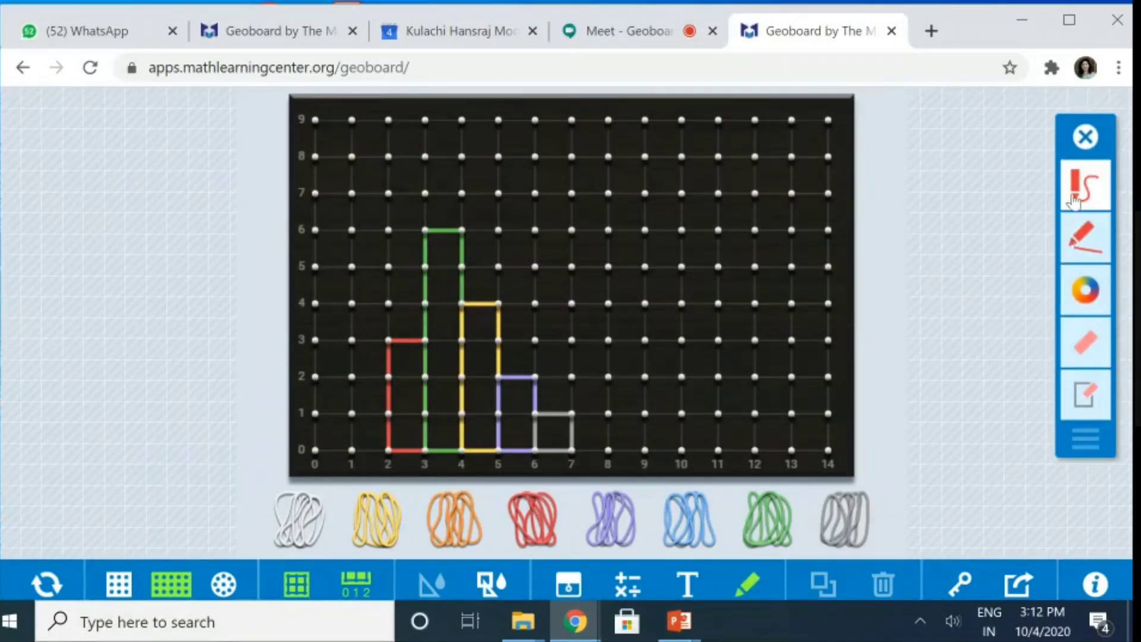
pyautogui.click(1076, 201)
pyautogui.moveTo(546, 151)
pyautogui.mouseDown()
pyautogui.moveTo(539, 193)
pyautogui.moveTo(569, 170)
pyautogui.moveTo(577, 187)
pyautogui.moveTo(598, 170)
pyautogui.moveTo(601, 189)
pyautogui.moveTo(615, 157)
pyautogui.moveTo(643, 185)
pyautogui.moveTo(770, 196)
pyautogui.mouseUp()
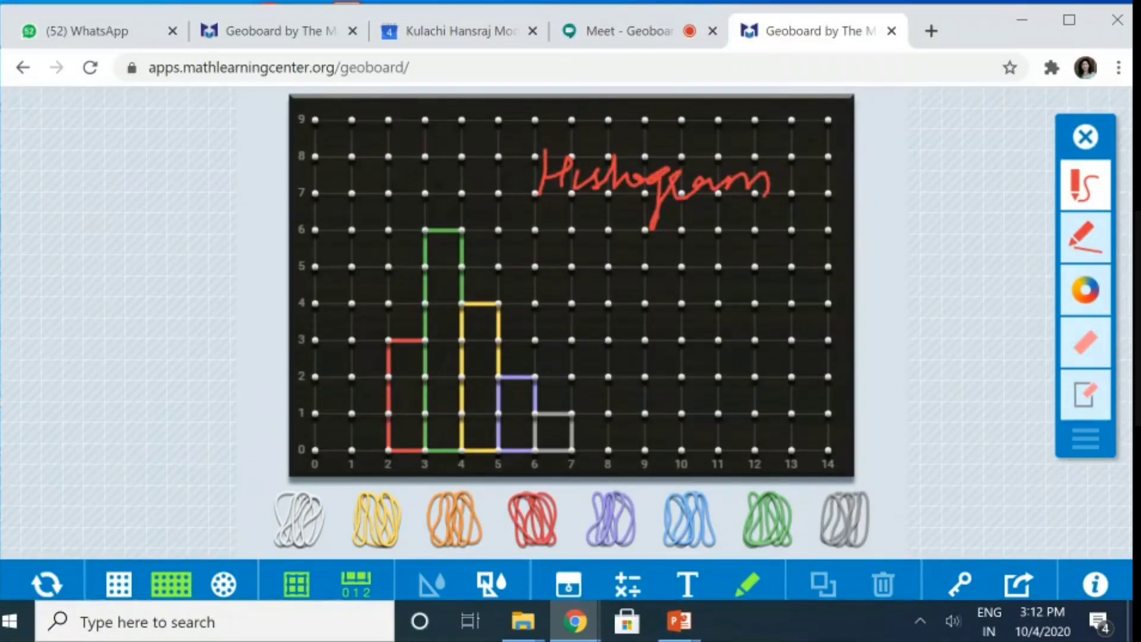
pyautogui.moveTo(615, 169); pyautogui.dragTo(638, 165)
# Draw red straight axes up the left edge and along the bottom row, with an arrowhead.
pyautogui.click(1086, 236)
pyautogui.moveTo(319, 122); pyautogui.dragTo(314, 457)
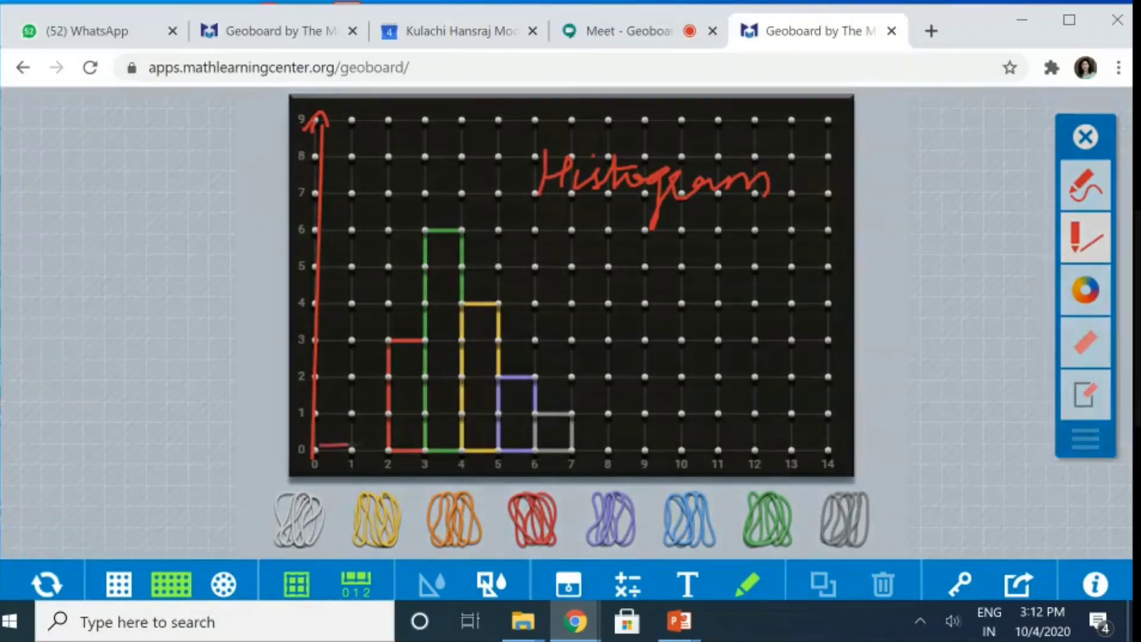
pyautogui.moveTo(315, 449); pyautogui.dragTo(829, 450)
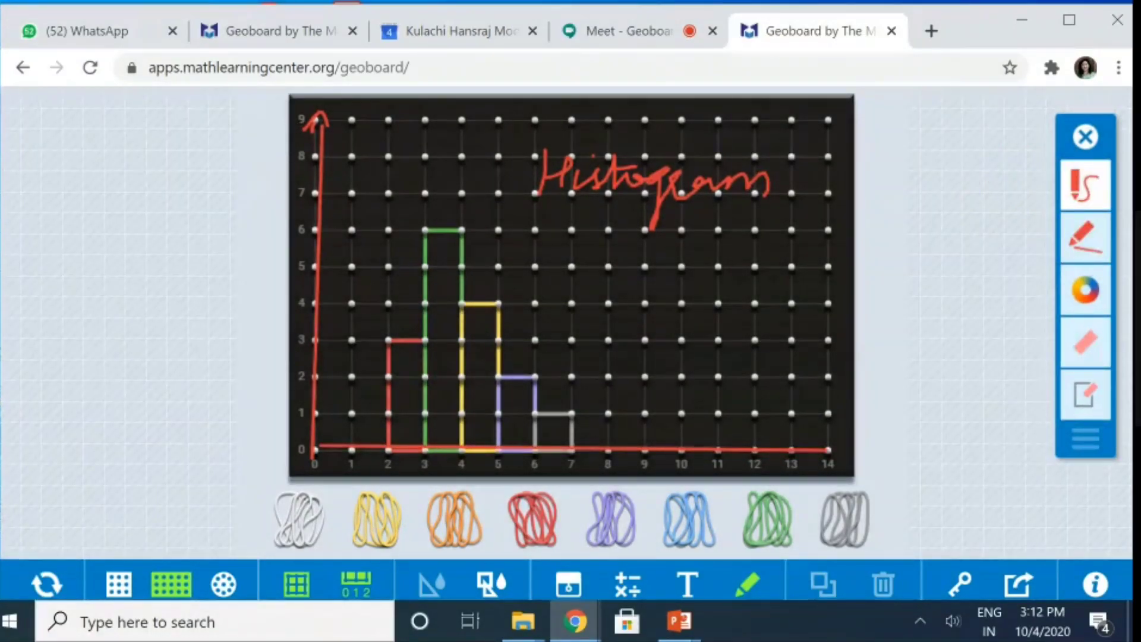
pyautogui.moveTo(807, 433)
pyautogui.mouseDown()
pyautogui.moveTo(830, 447)
pyautogui.moveTo(812, 470)
pyautogui.mouseUp()
# Handwrite number labels such as 10, 20, 30, 40 under the x-axis.
pyautogui.moveTo(339, 462); pyautogui.dragTo(337, 474)
pyautogui.moveTo(359, 459)
pyautogui.mouseDown()
pyautogui.moveTo(354, 469)
pyautogui.moveTo(427, 478)
pyautogui.moveTo(478, 475)
pyautogui.mouseUp()
pyautogui.click(402, 468)
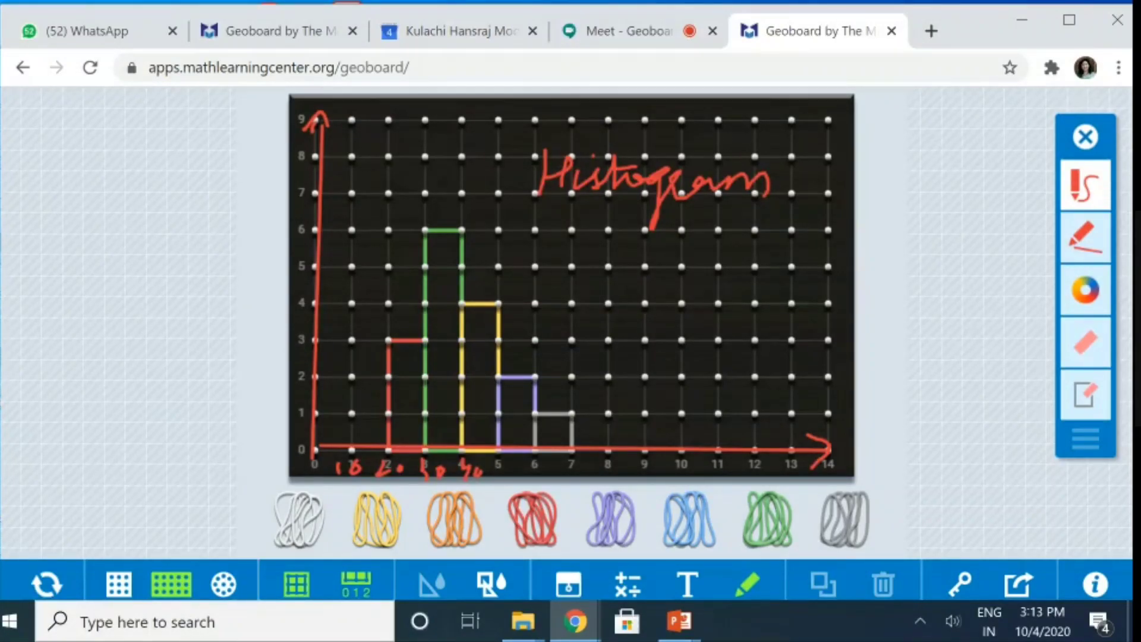
# Switch the pen to blue and write 'Scale' above the Histogram title.
pyautogui.click(1086, 289)
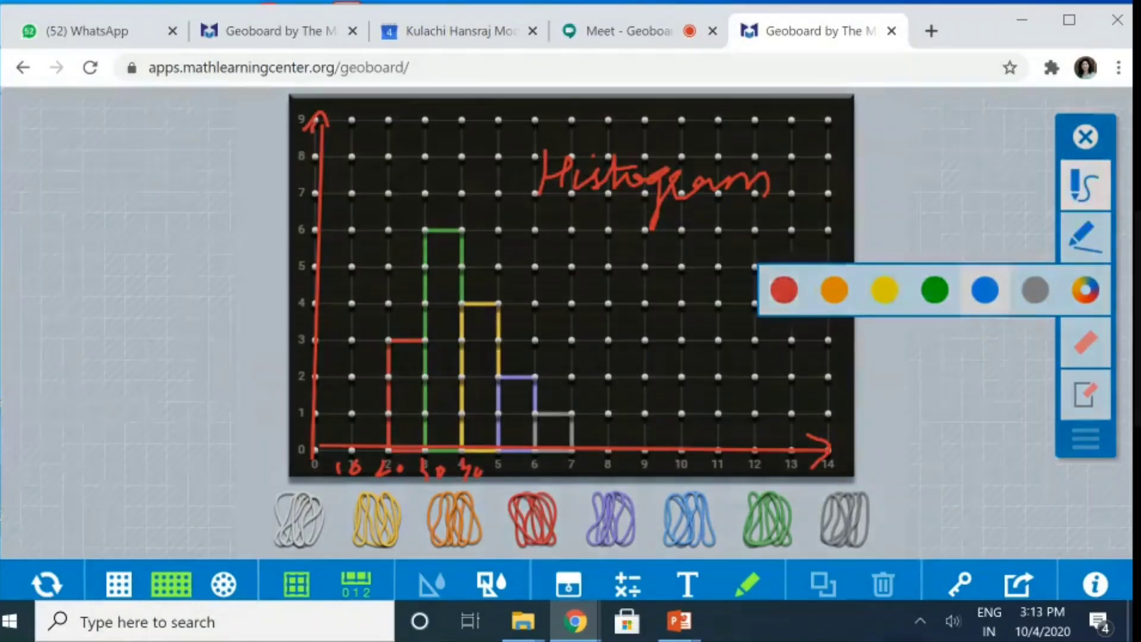
pyautogui.click(985, 290)
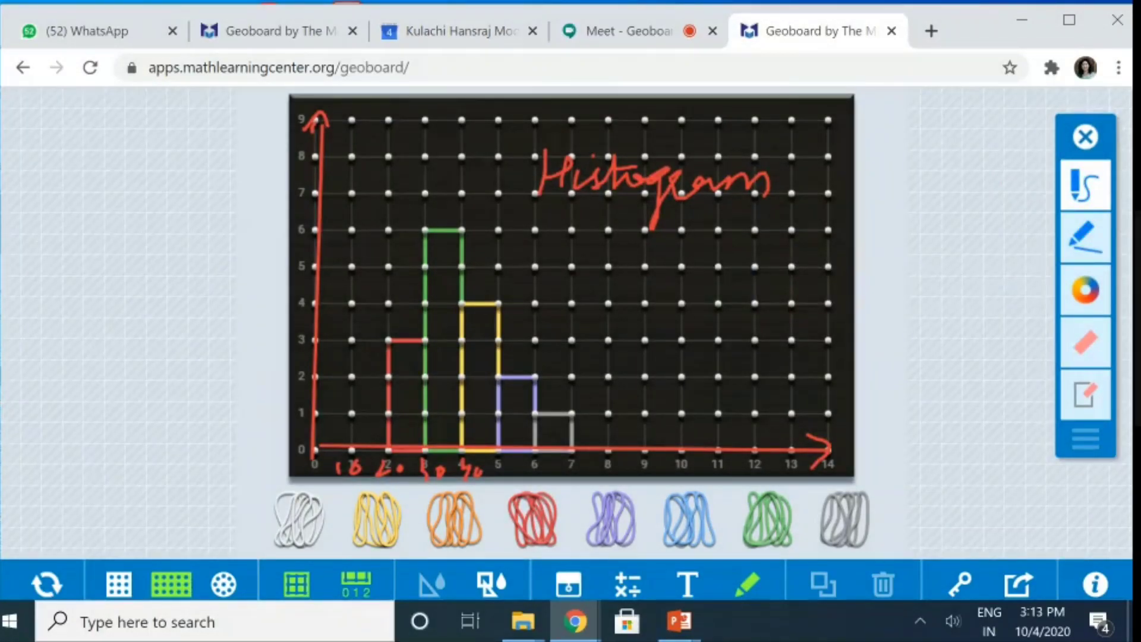
pyautogui.moveTo(697, 101)
pyautogui.mouseDown()
pyautogui.moveTo(741, 123)
pyautogui.moveTo(763, 100)
pyautogui.moveTo(780, 120)
pyautogui.mouseUp()
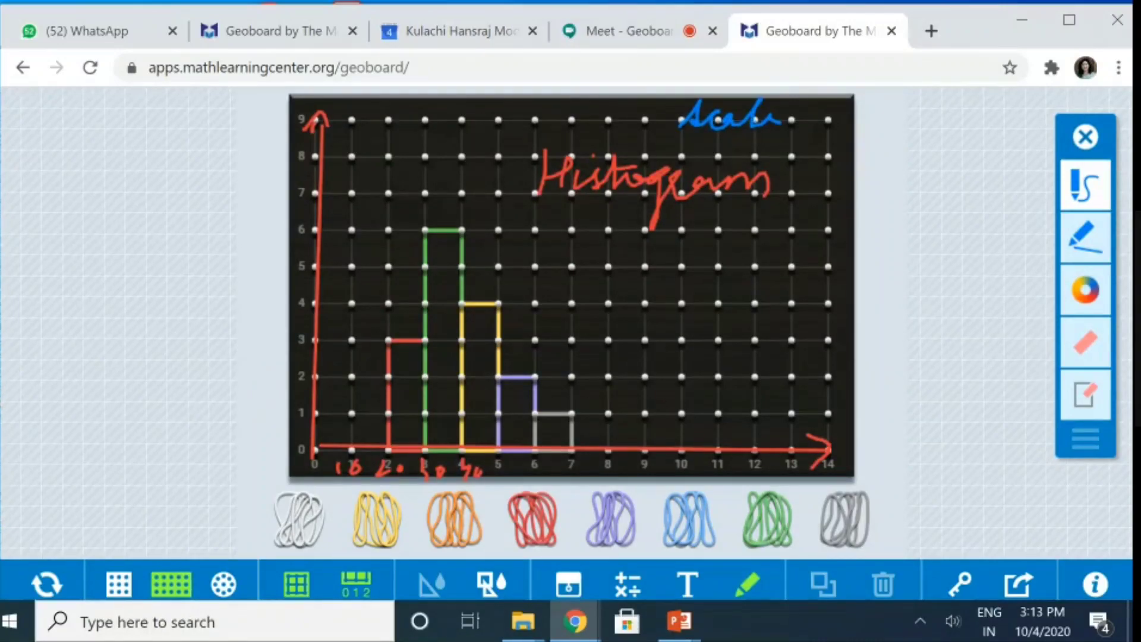